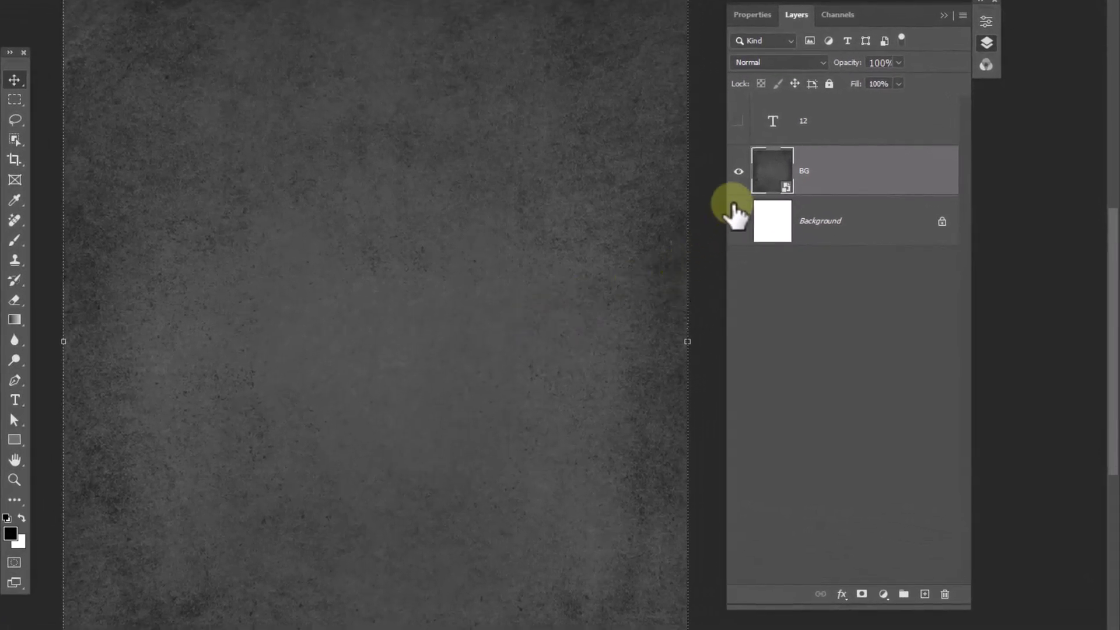
Check the BG texture layer by toggling its visibility, and show and select the hidden 12 text layer
{"action": "left_click", "coordinate": [738, 171]}
{"action": "left_click", "coordinate": [739, 172]}
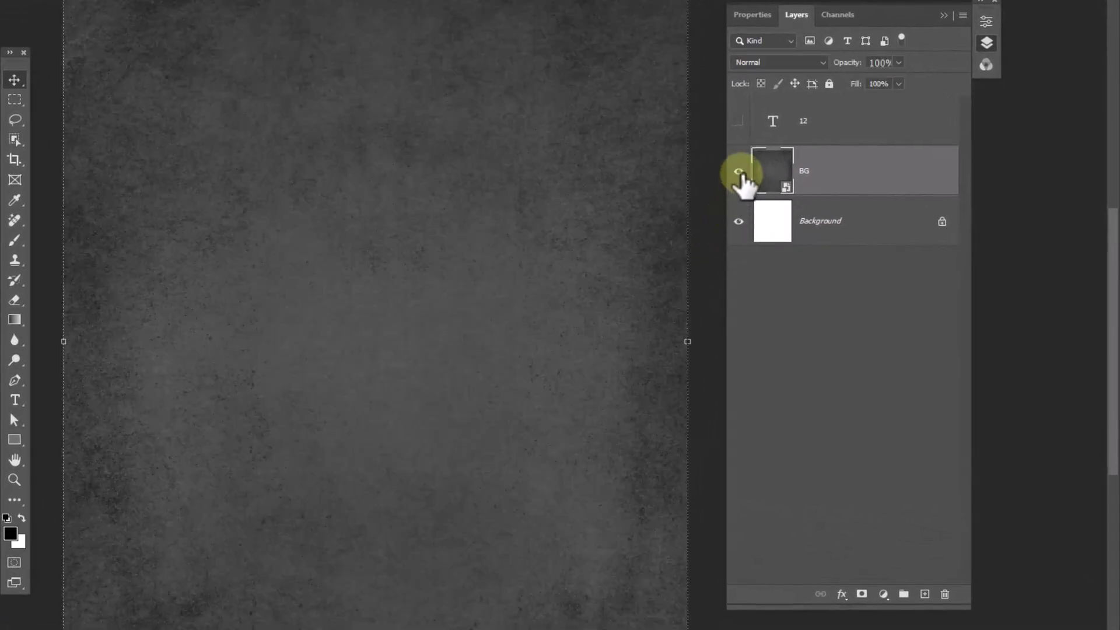
{"action": "left_click", "coordinate": [794, 171]}
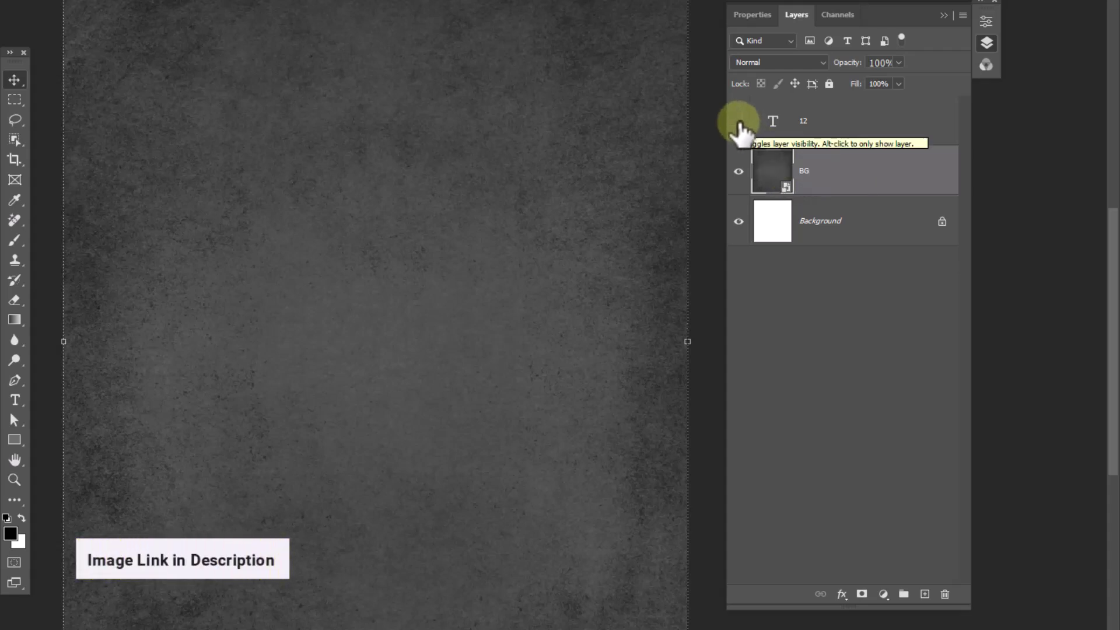
{"action": "left_click", "coordinate": [738, 122]}
{"action": "left_click", "coordinate": [802, 121]}
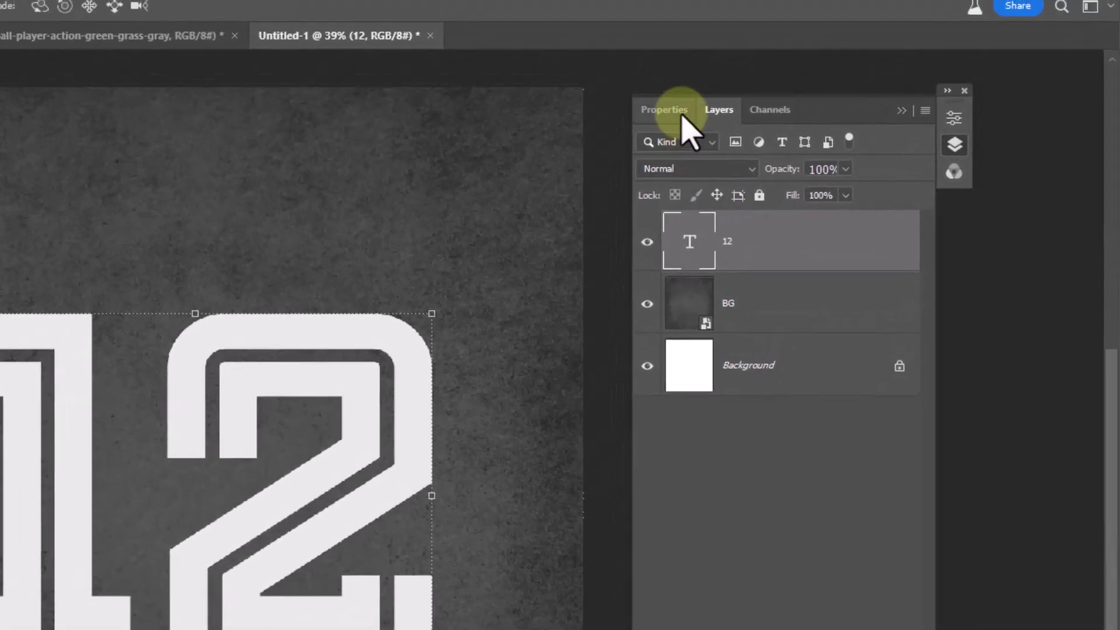
Examine which font and character settings the 12 text layer uses
{"action": "left_click", "coordinate": [753, 14]}
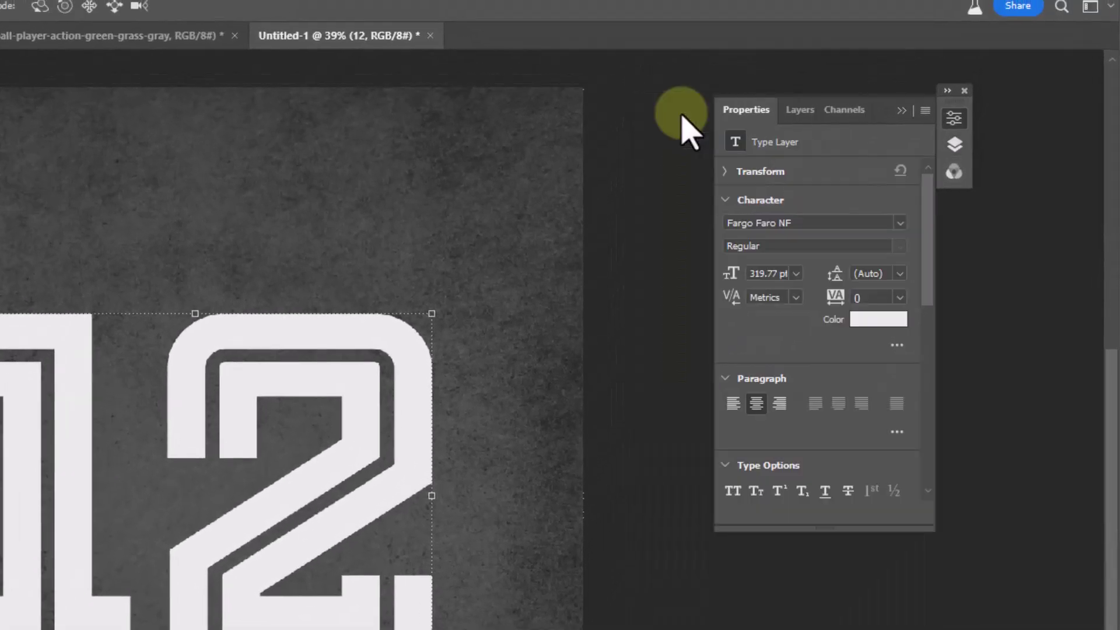
{"action": "left_click", "coordinate": [797, 224]}
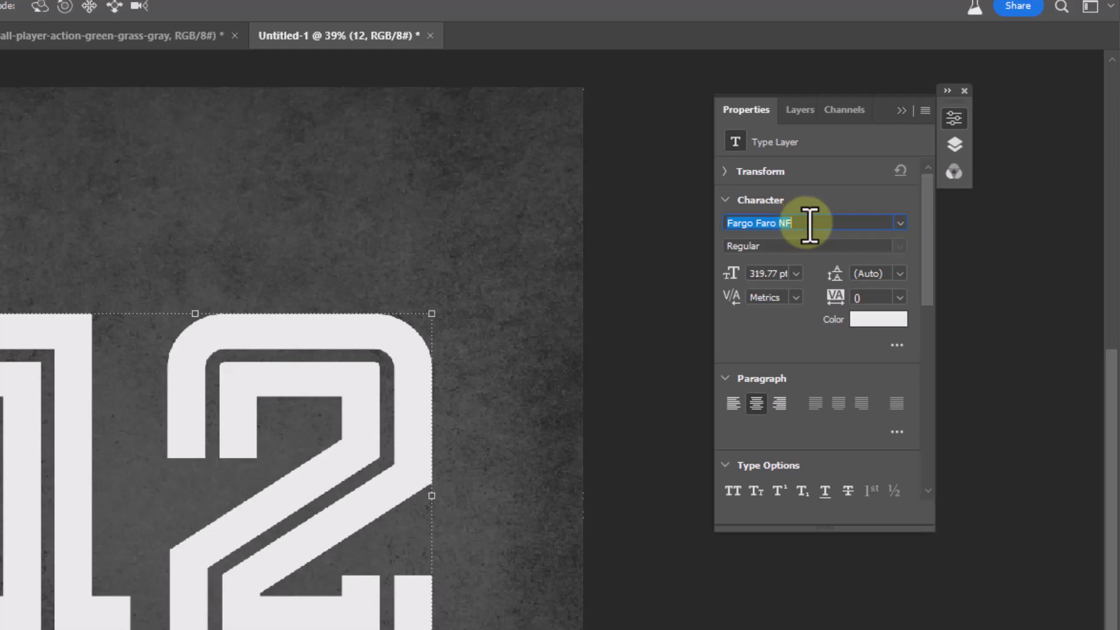
{"action": "left_click", "coordinate": [954, 146]}
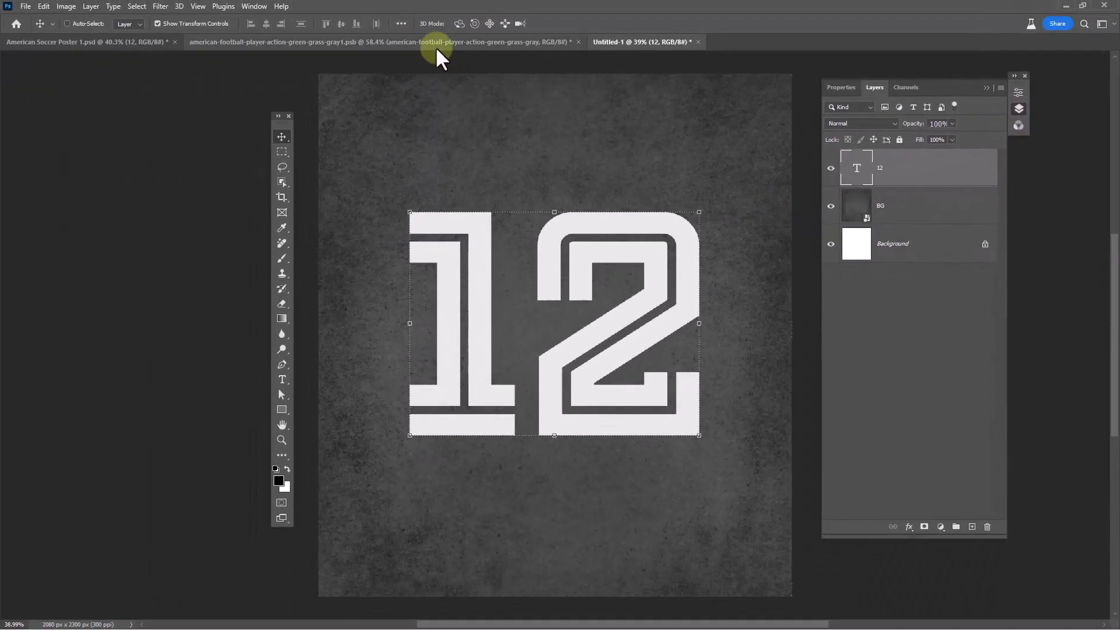
In the football player photo document, select the running player with the Object Selection Tool and hide the background with a layer mask
{"action": "left_click", "coordinate": [435, 46]}
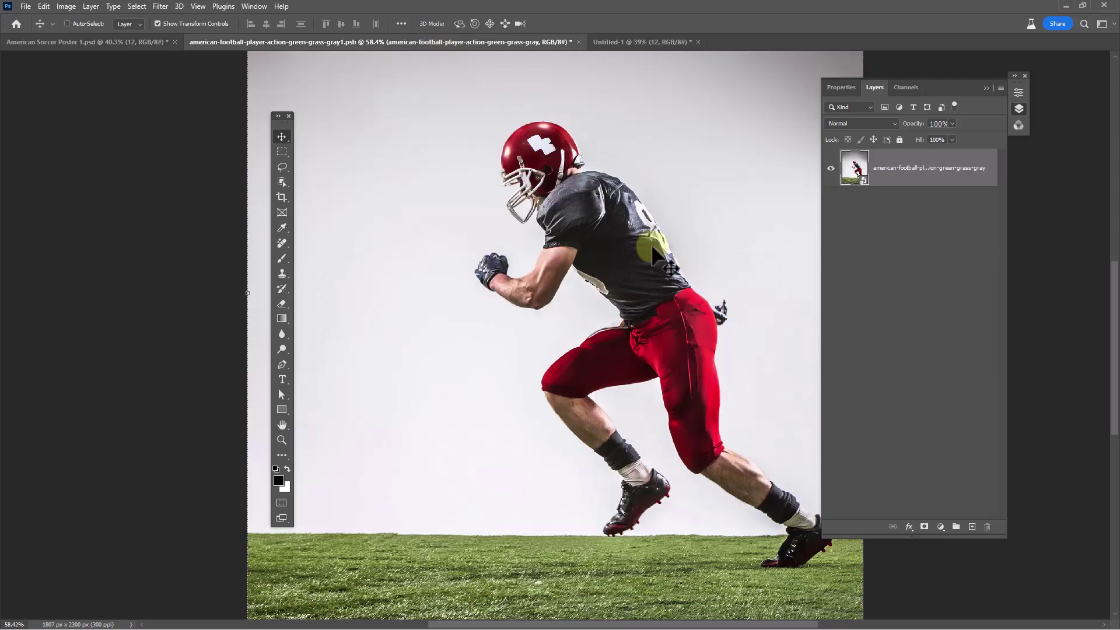
{"action": "right_click", "coordinate": [281, 181]}
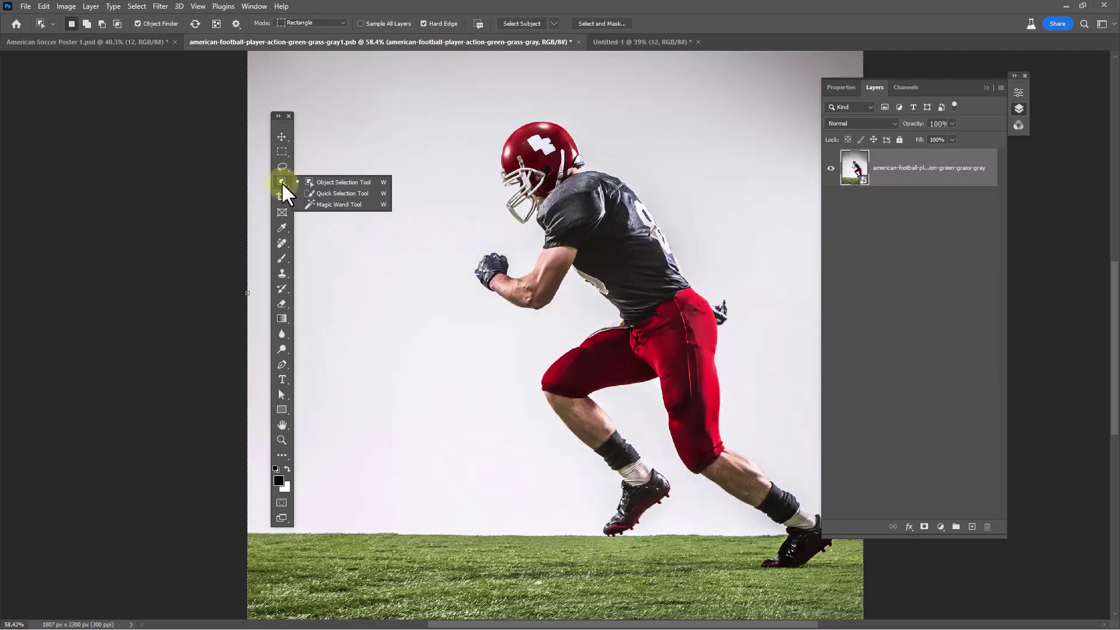
{"action": "left_click", "coordinate": [328, 182]}
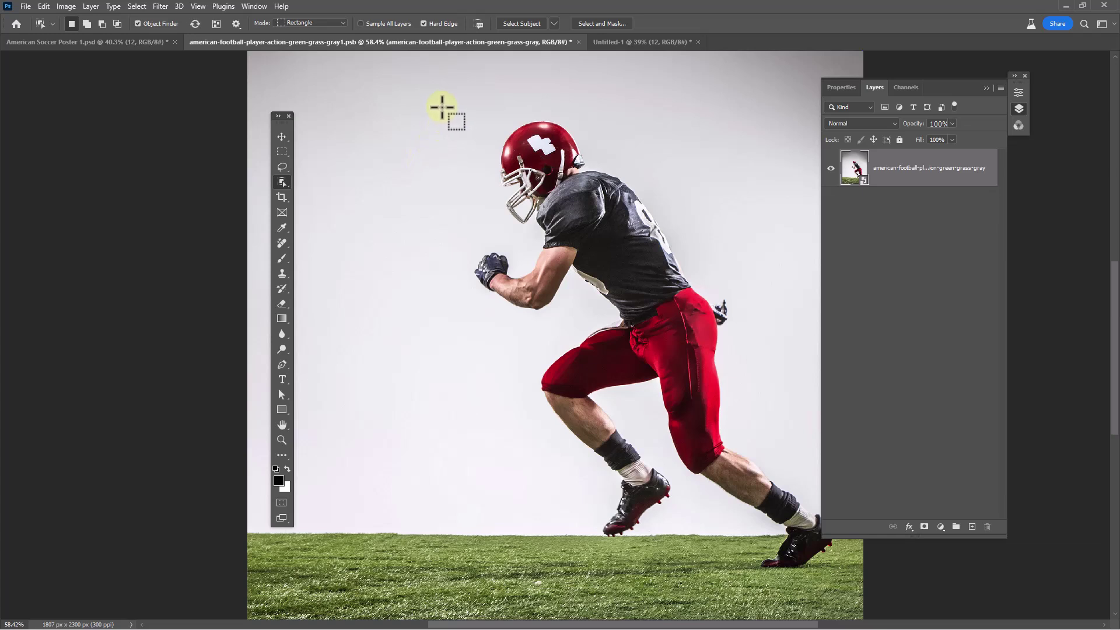
{"action": "left_click_drag", "start_coordinate": [532, 264], "coordinate": [846, 579]}
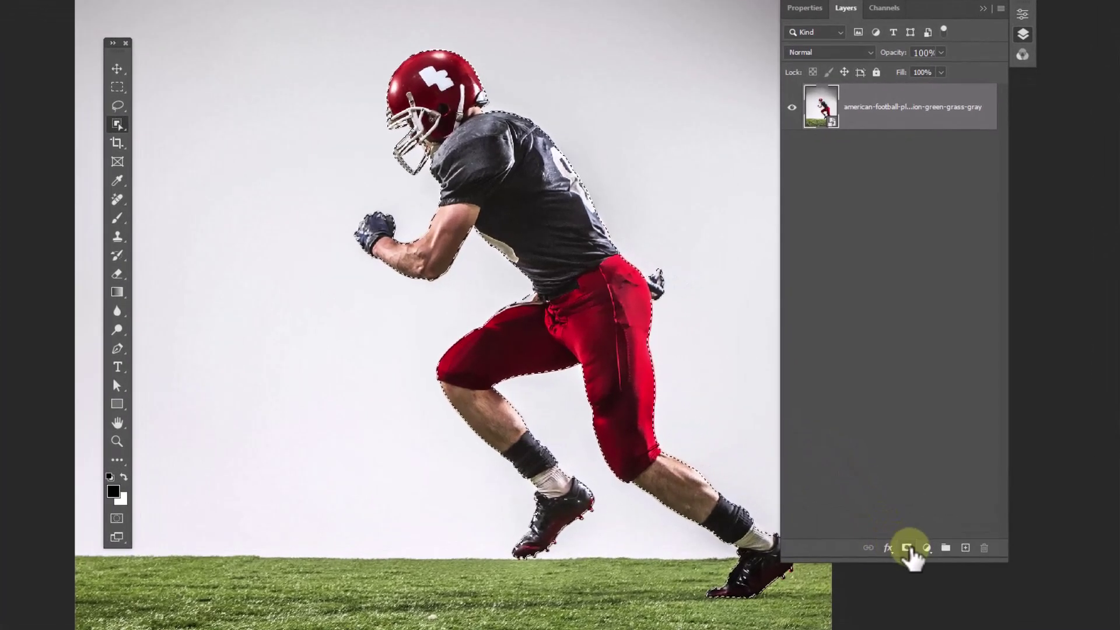
{"action": "left_click", "coordinate": [907, 548]}
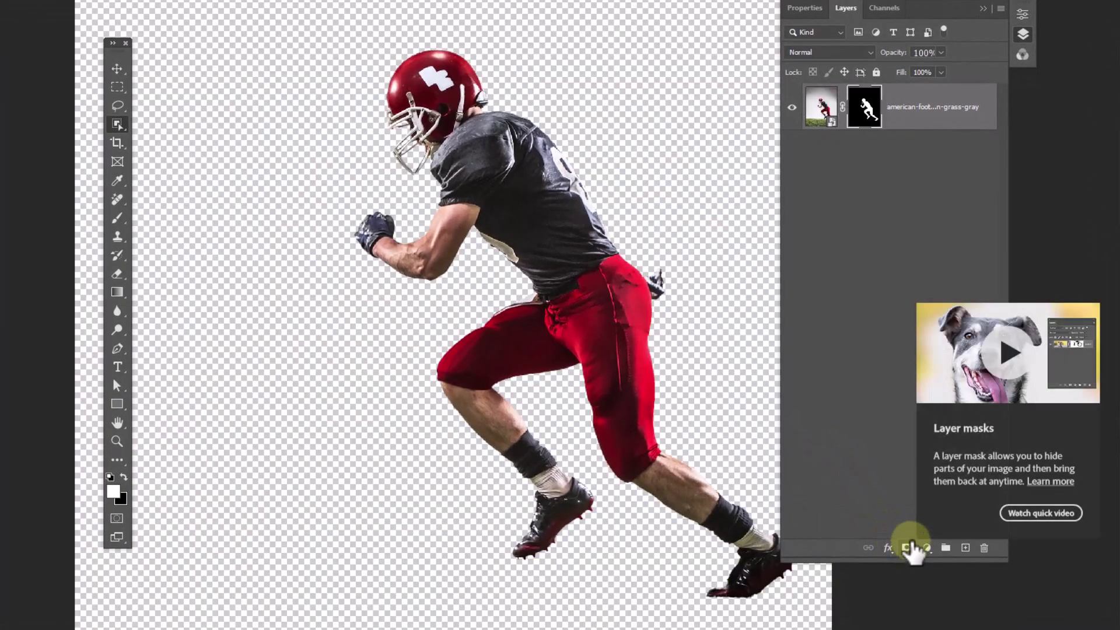
Convert the masked player layer to a smart object and rename it Man
{"action": "right_click", "coordinate": [907, 125]}
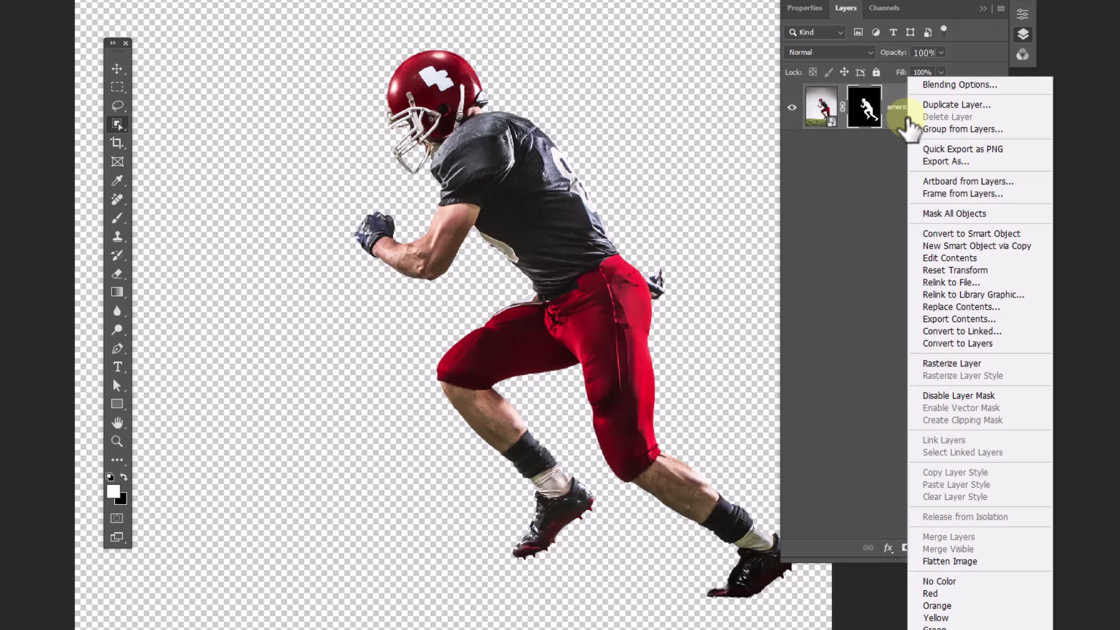
{"action": "left_click", "coordinate": [959, 233]}
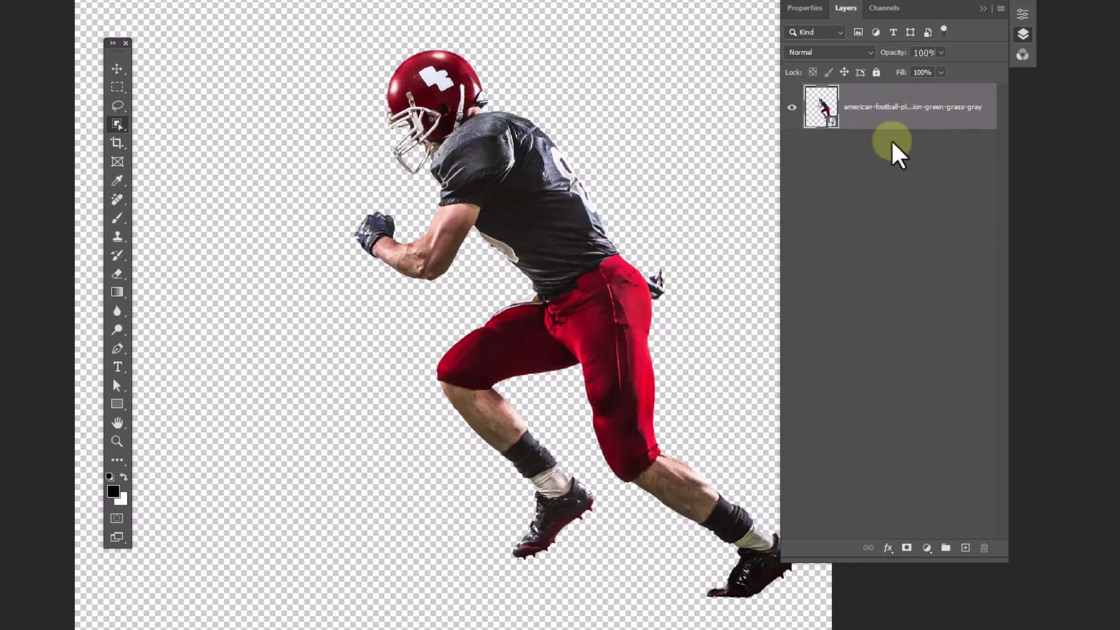
{"action": "double_click", "coordinate": [882, 107]}
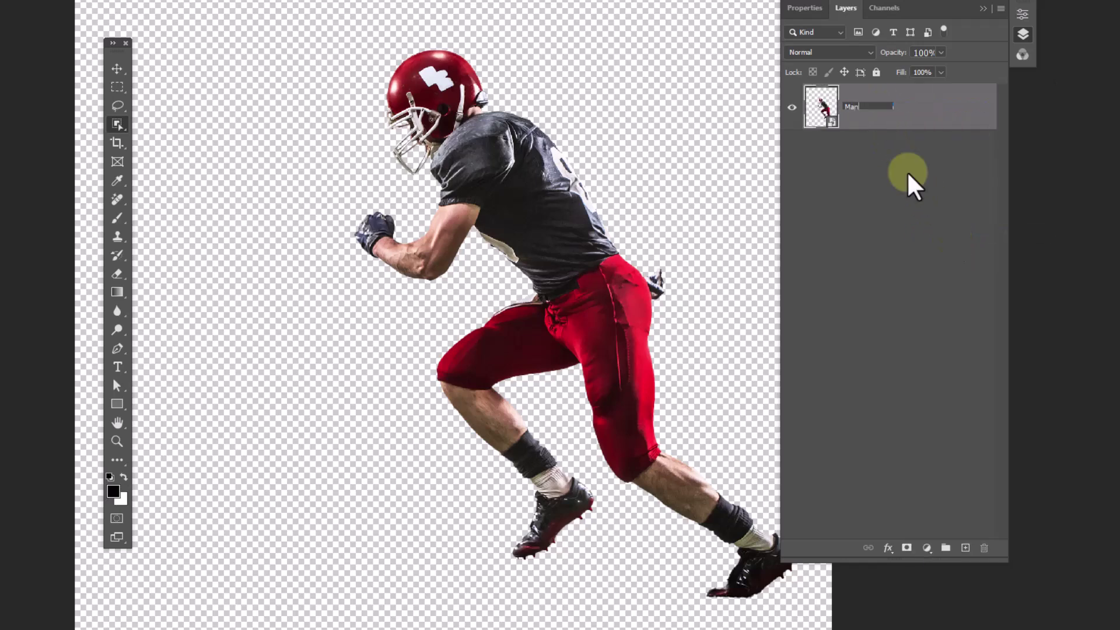
Move the Man layer into the Untitled-1 document and position the player over the number 12 with Free Transform
{"action": "left_click", "coordinate": [116, 68]}
{"action": "left_click_drag", "start_coordinate": [620, 201], "coordinate": [440, 246]}
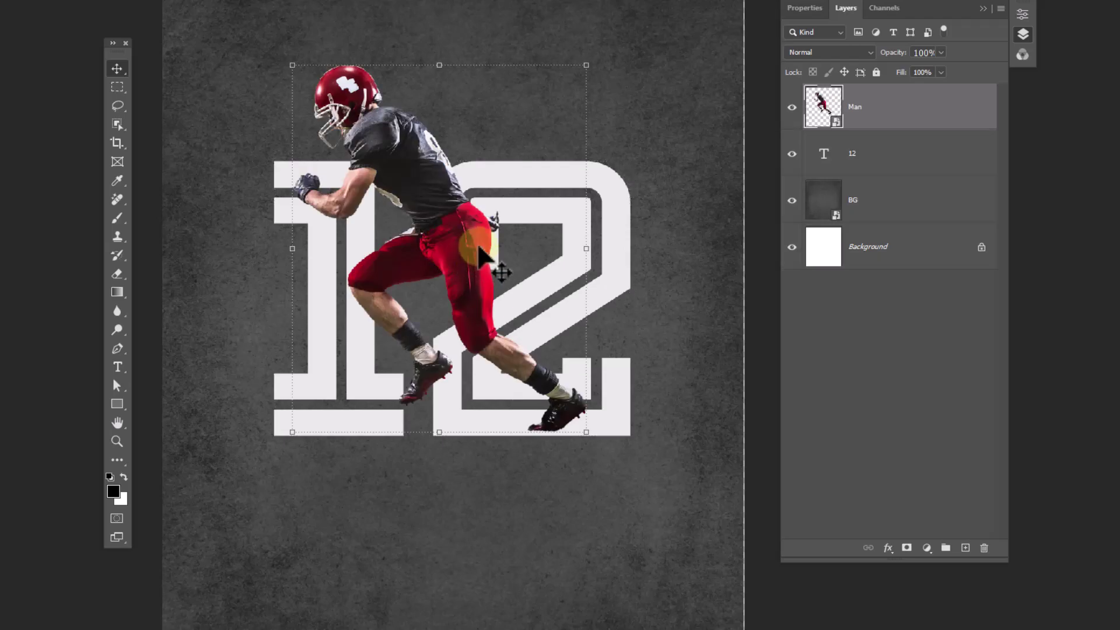
{"action": "key", "text": "ctrl+t"}
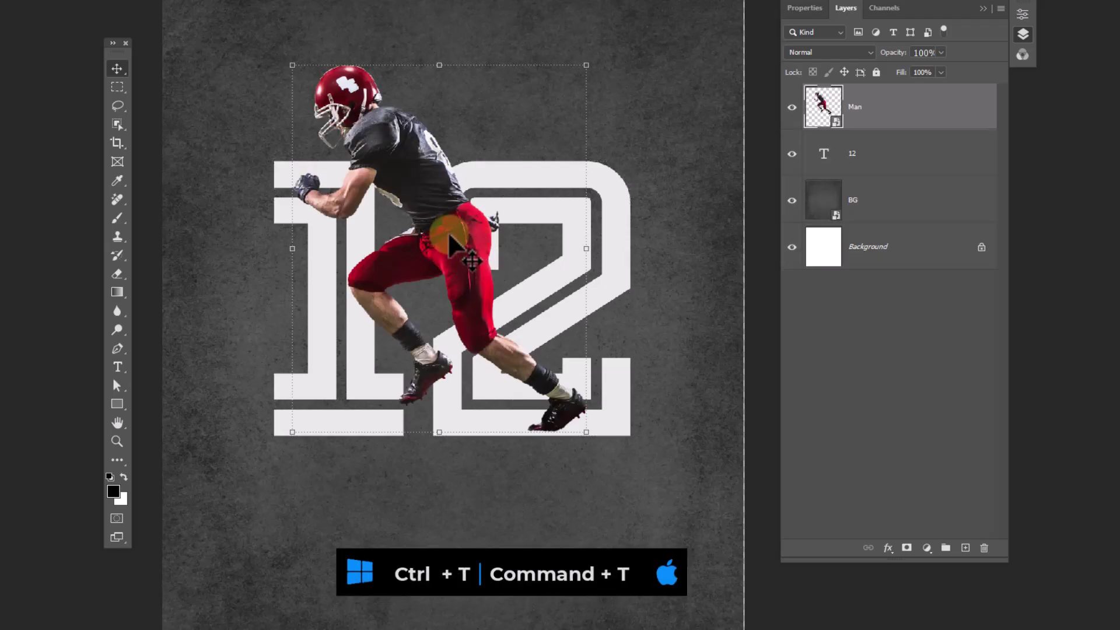
{"action": "key", "text": "ctrl+t"}
{"action": "left_click_drag", "start_coordinate": [458, 267], "coordinate": [470, 319]}
{"action": "left_click_drag", "start_coordinate": [452, 113], "coordinate": [458, 169]}
{"action": "key", "text": "Return"}
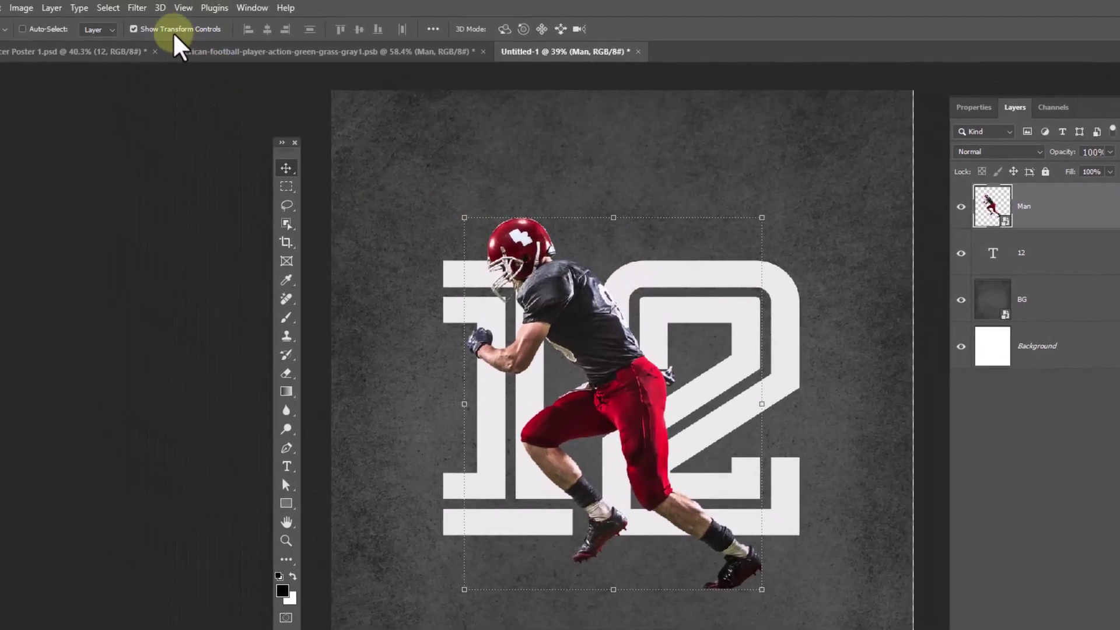
Apply a Camera Raw Filter to the Man layer with Exposure -0.50, Contrast +40, Texture +35, Clarity +50 and Dehaze +10
{"action": "left_click", "coordinate": [139, 9]}
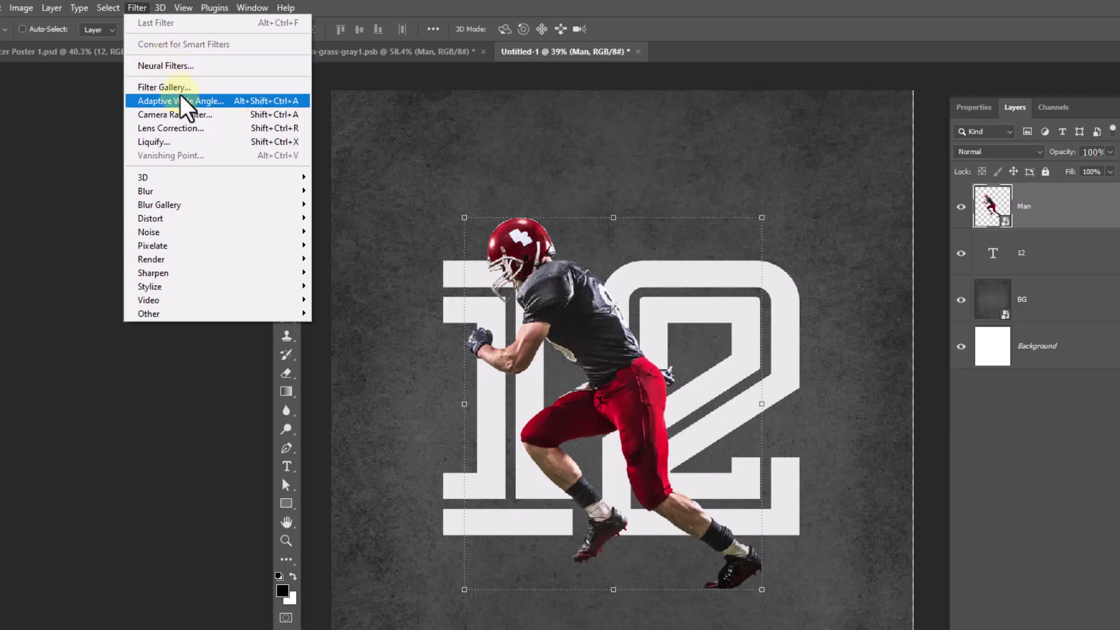
{"action": "left_click", "coordinate": [175, 114]}
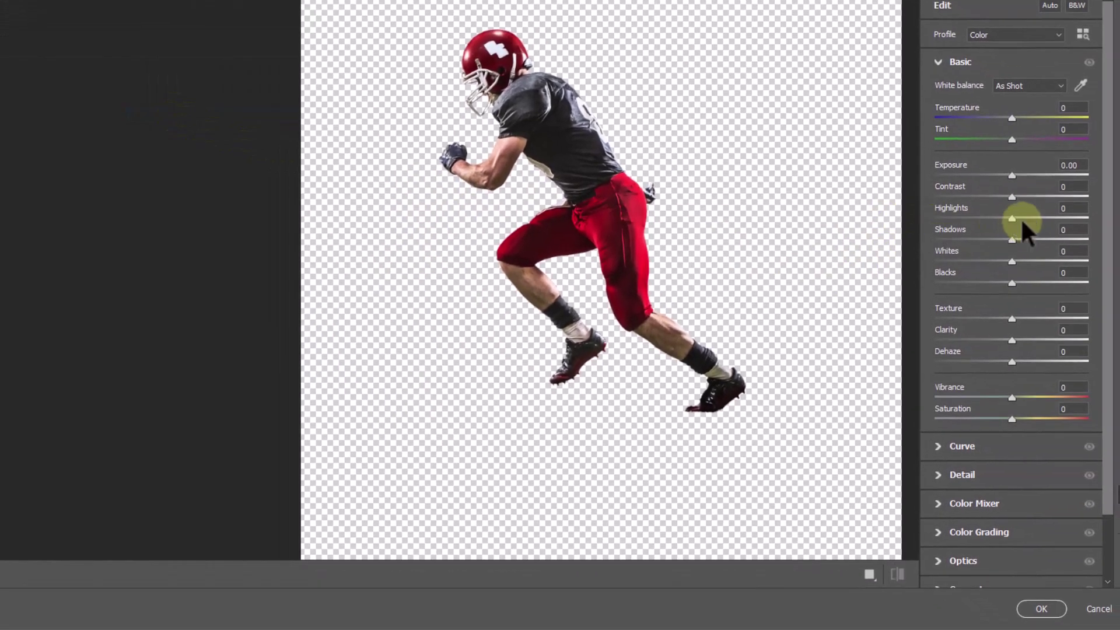
{"action": "left_click_drag", "start_coordinate": [1012, 175], "coordinate": [1042, 196]}
{"action": "left_click_drag", "start_coordinate": [1012, 340], "coordinate": [1038, 319]}
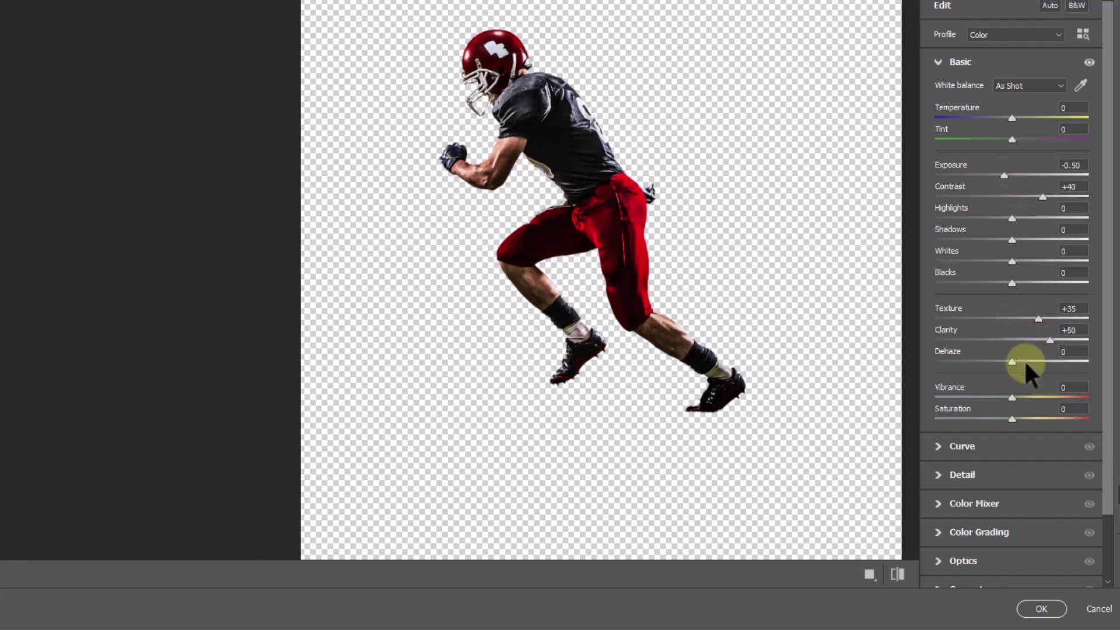
{"action": "left_click_drag", "start_coordinate": [1028, 362], "coordinate": [1032, 370]}
{"action": "left_click_drag", "start_coordinate": [1003, 176], "coordinate": [1003, 179]}
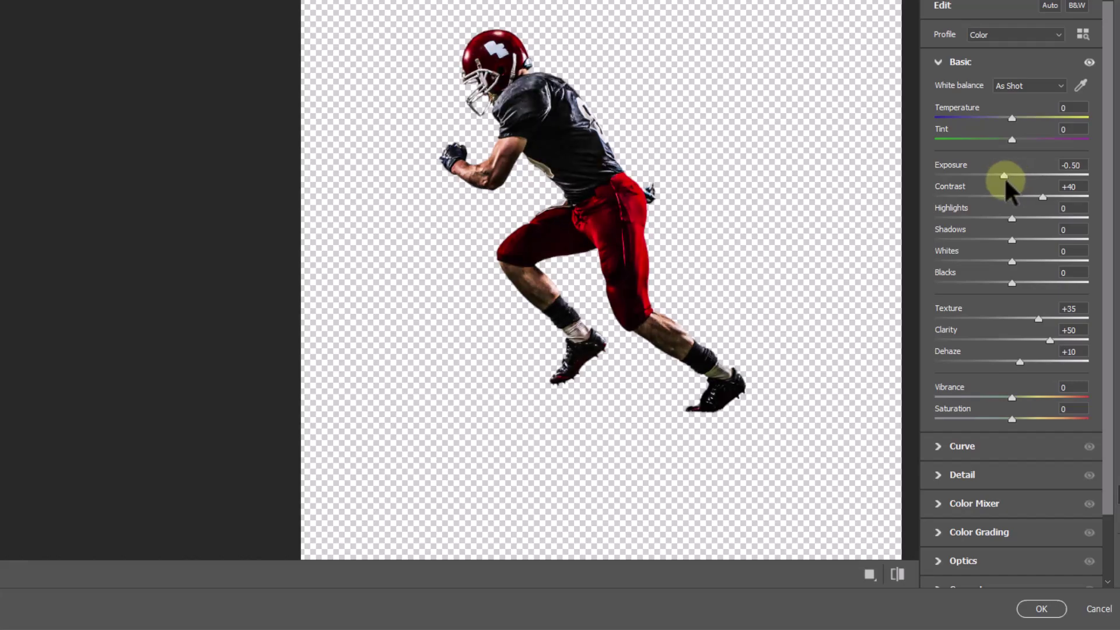
{"action": "left_click", "coordinate": [1027, 606]}
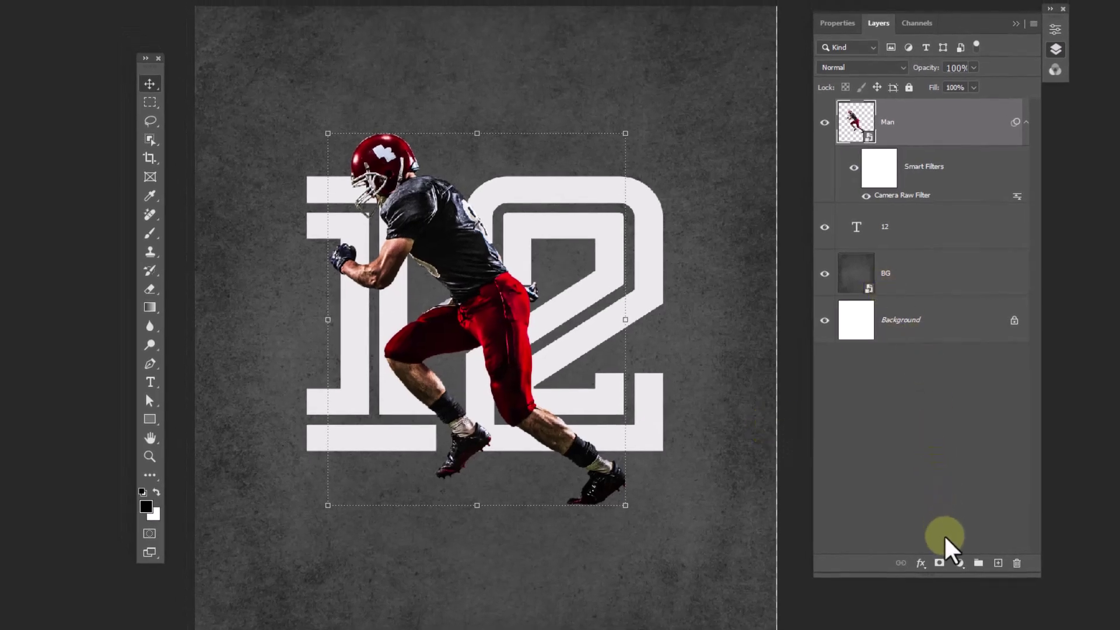
Add a Black & White adjustment layer above the Man layer and clip it to the player
{"action": "left_click", "coordinate": [959, 563]}
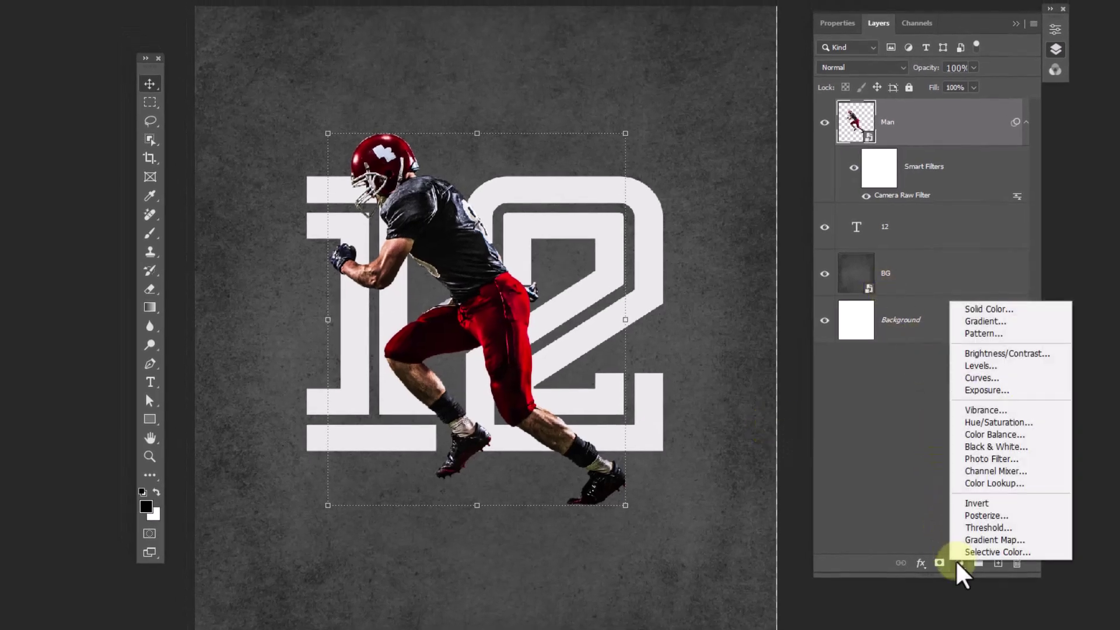
{"action": "left_click", "coordinate": [986, 446]}
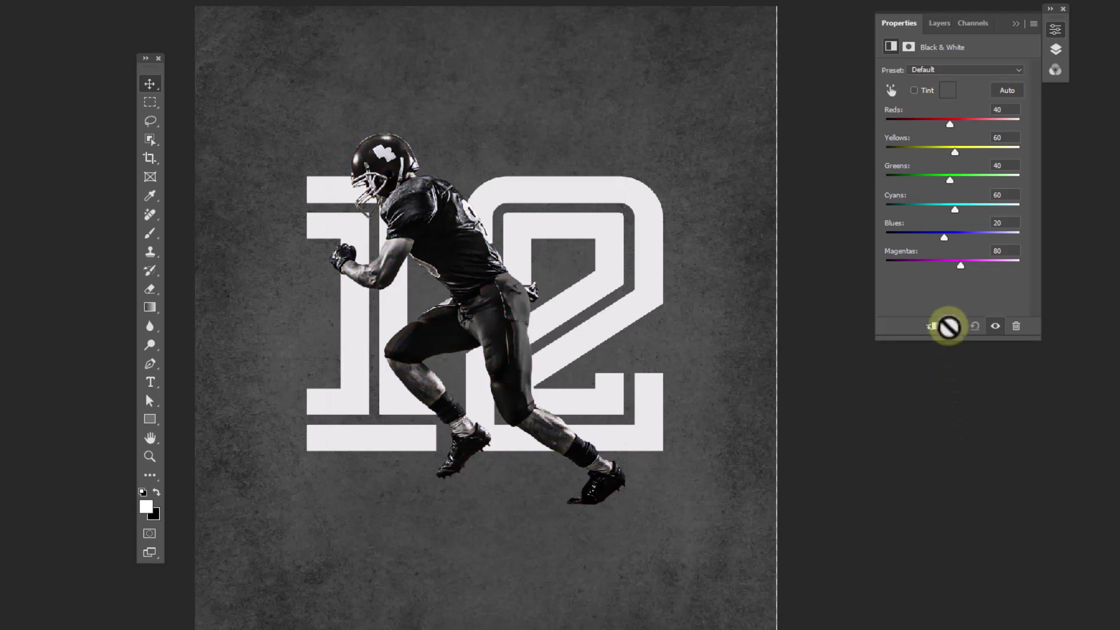
{"action": "left_click", "coordinate": [932, 325]}
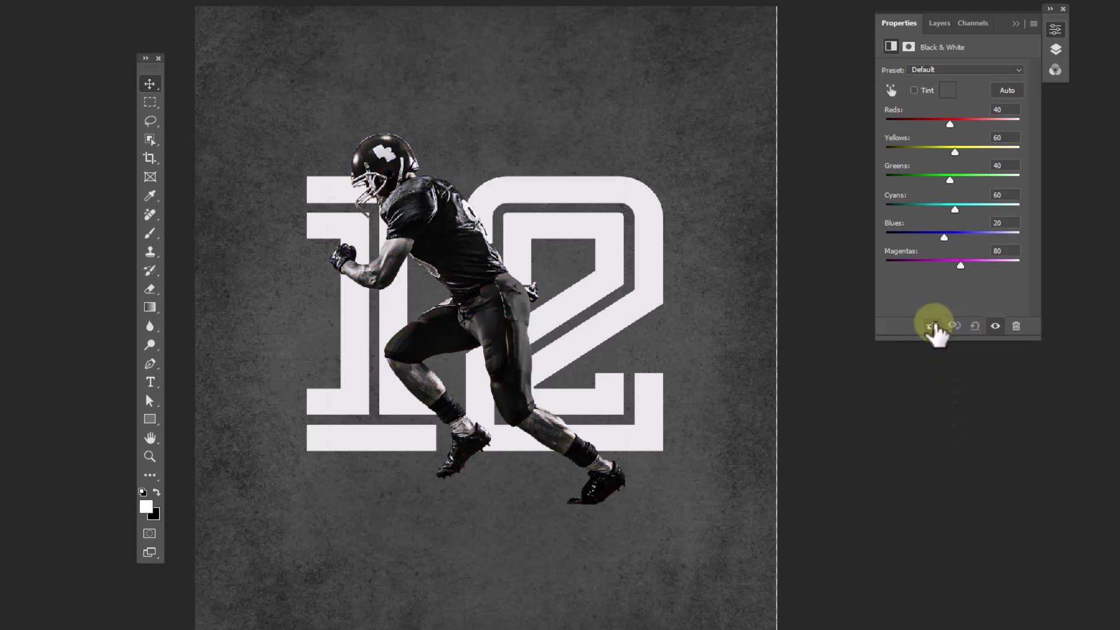
{"action": "left_click", "coordinate": [1056, 50]}
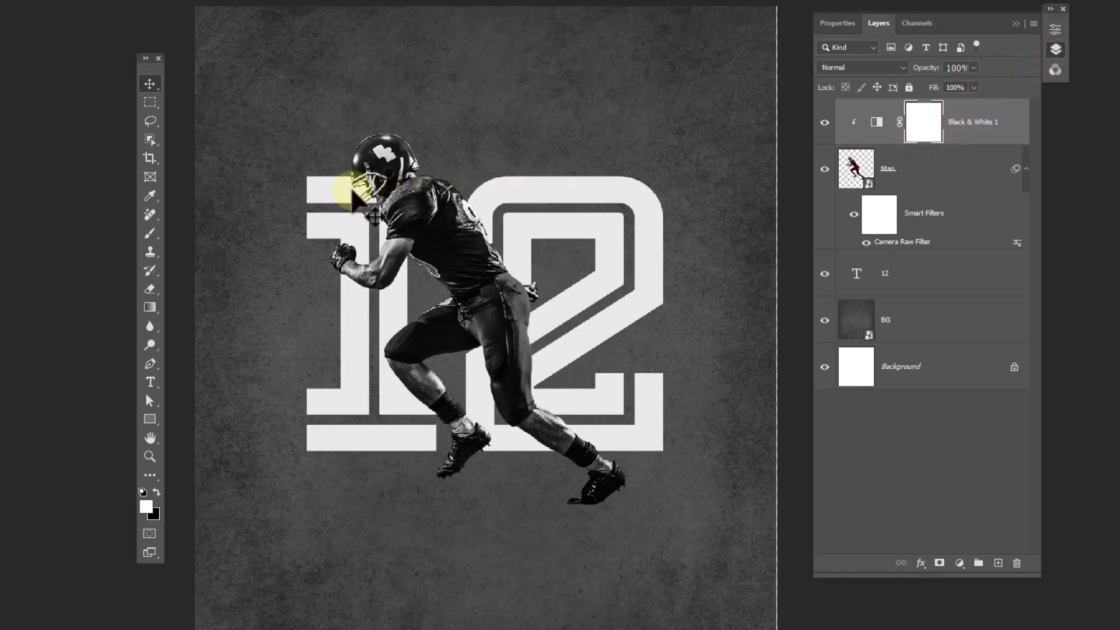
Paint black on the Black & White mask with a 152 px Hard Round brush over the helmet, pants and shoes to restore their colour
{"action": "left_click", "coordinate": [150, 232]}
{"action": "left_click_drag", "start_coordinate": [177, 242], "coordinate": [178, 233]}
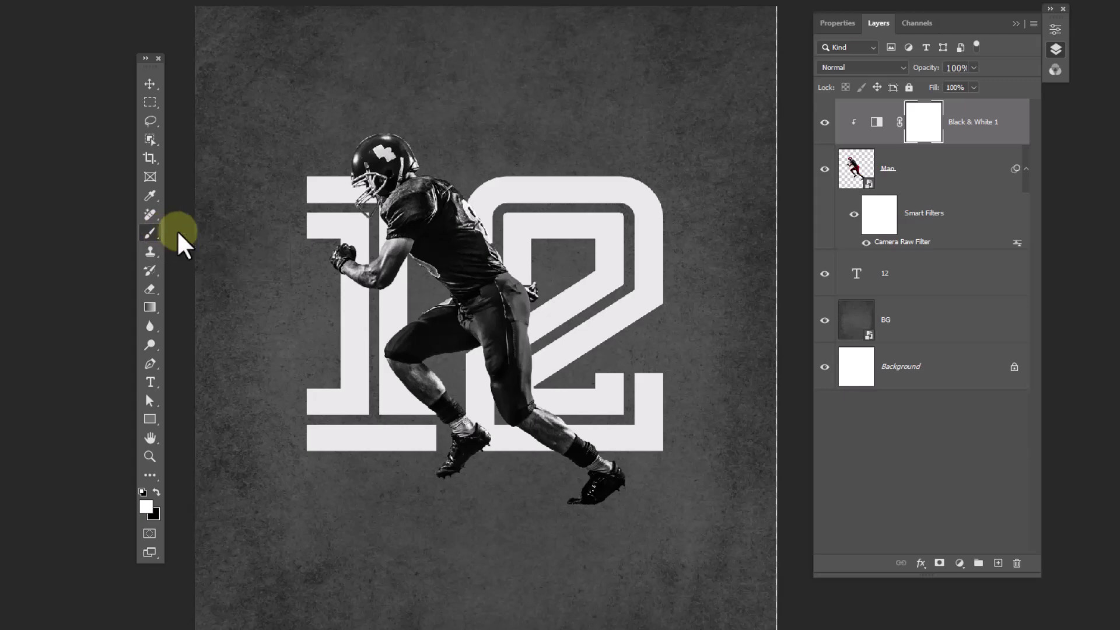
{"action": "right_click", "coordinate": [416, 288]}
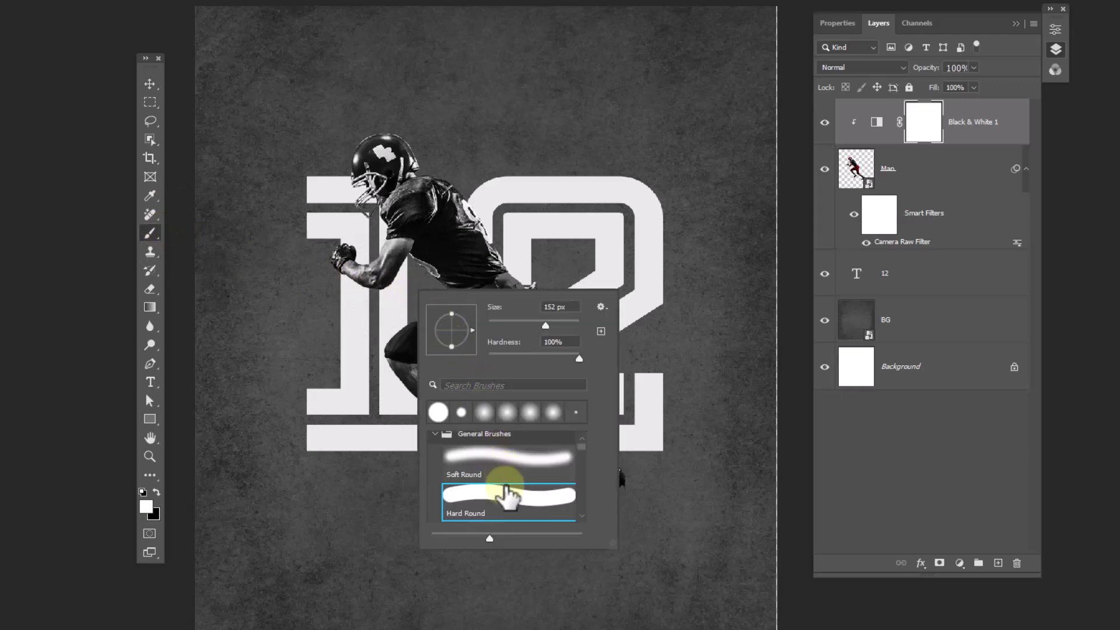
{"action": "double_click", "coordinate": [503, 491]}
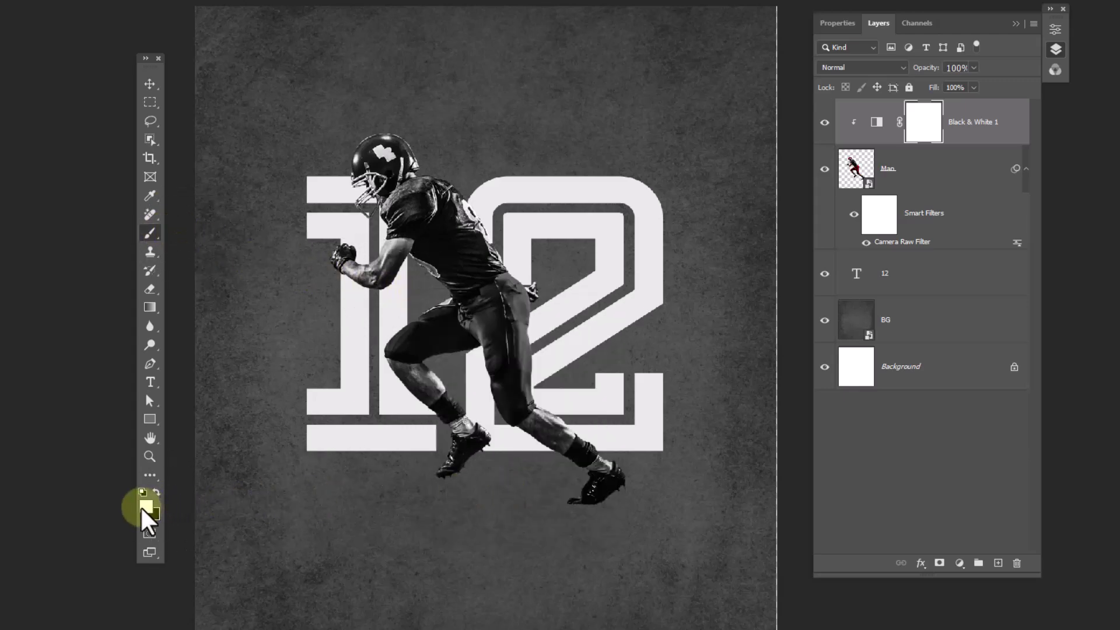
{"action": "left_click", "coordinate": [156, 491]}
{"action": "left_click_drag", "start_coordinate": [403, 164], "coordinate": [373, 155]}
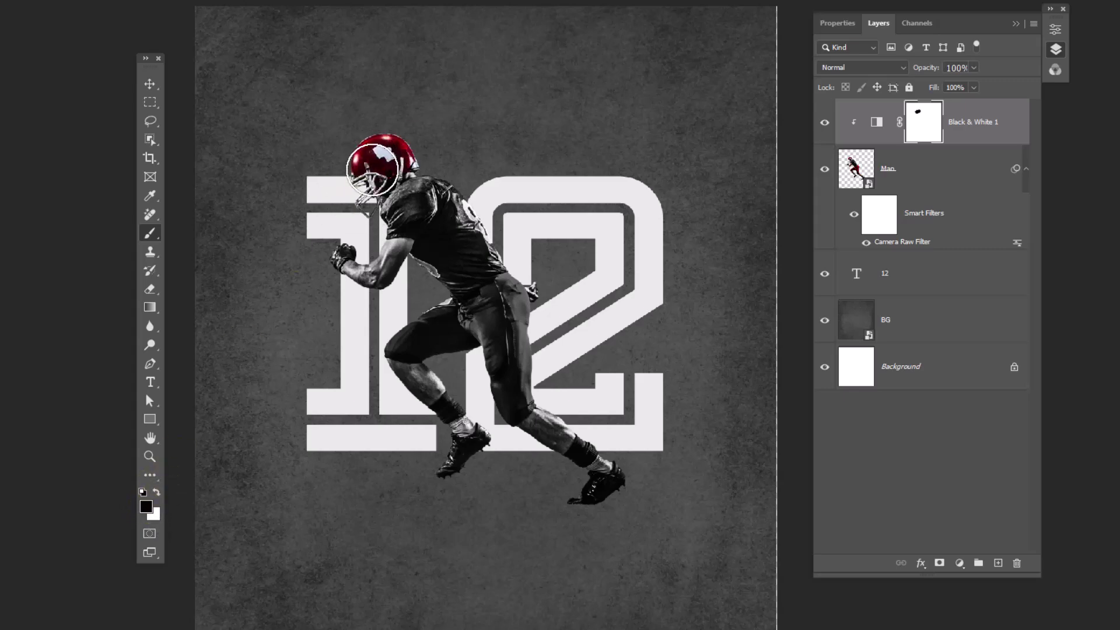
{"action": "mouse_move", "coordinate": [505, 306]}
{"action": "left_mouse_down"}
{"action": "mouse_move", "coordinate": [396, 334]}
{"action": "mouse_move", "coordinate": [508, 300]}
{"action": "mouse_move", "coordinate": [451, 322]}
{"action": "mouse_move", "coordinate": [510, 388]}
{"action": "left_mouse_up"}
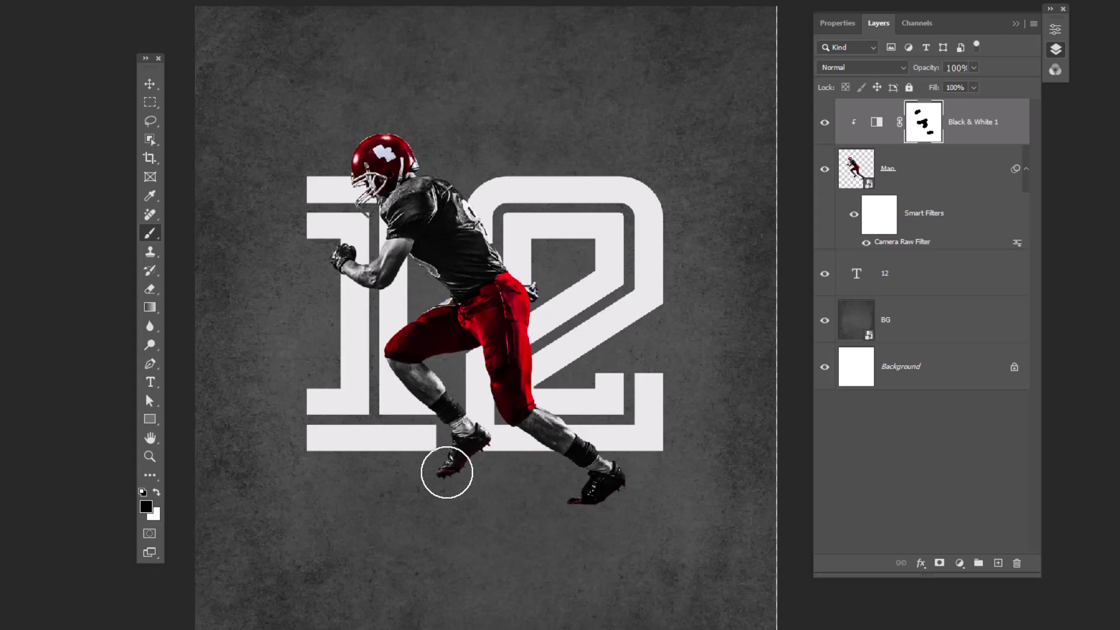
{"action": "left_click", "coordinate": [600, 493]}
Add a layer mask to the Man layer and select the pixels of the 12 text layer
{"action": "left_click", "coordinate": [918, 169]}
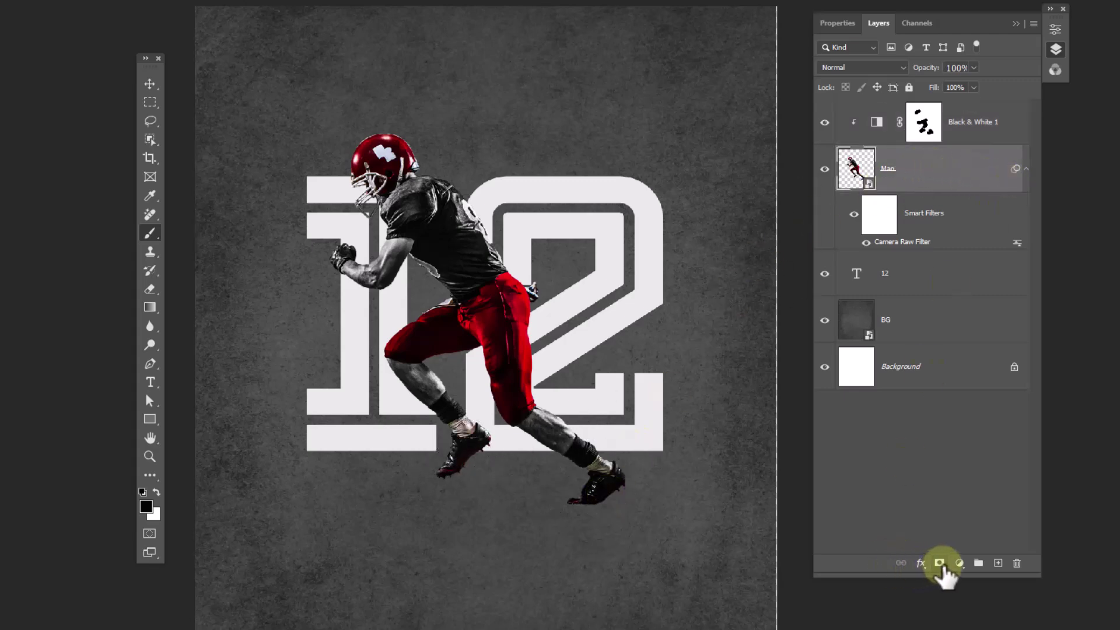
{"action": "left_click", "coordinate": [939, 563]}
{"action": "left_click", "coordinate": [860, 281]}
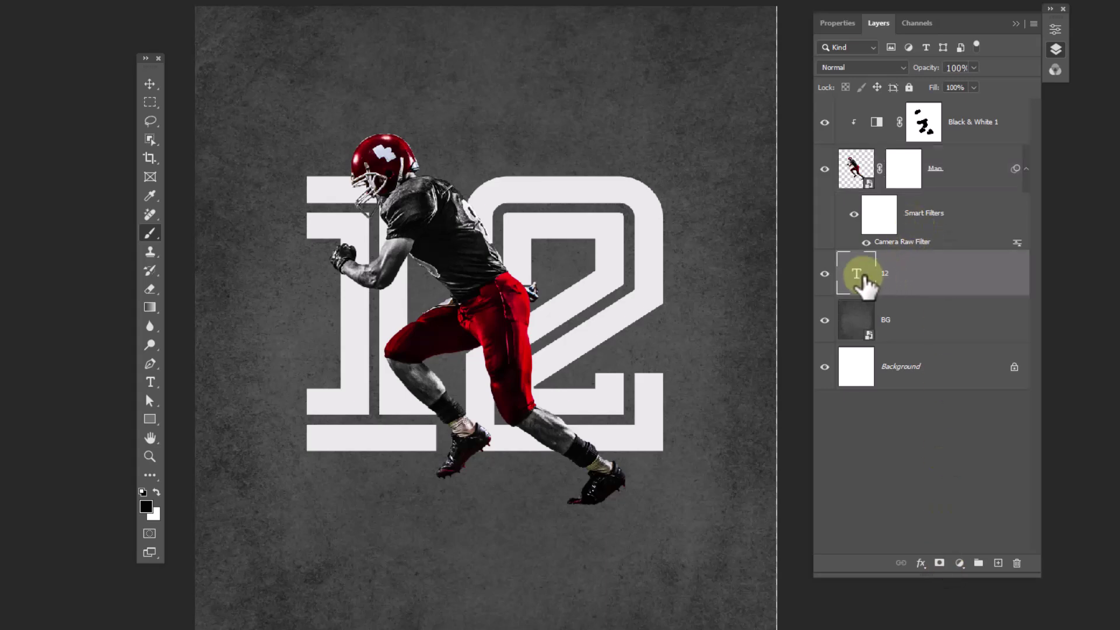
{"action": "right_click", "coordinate": [857, 272]}
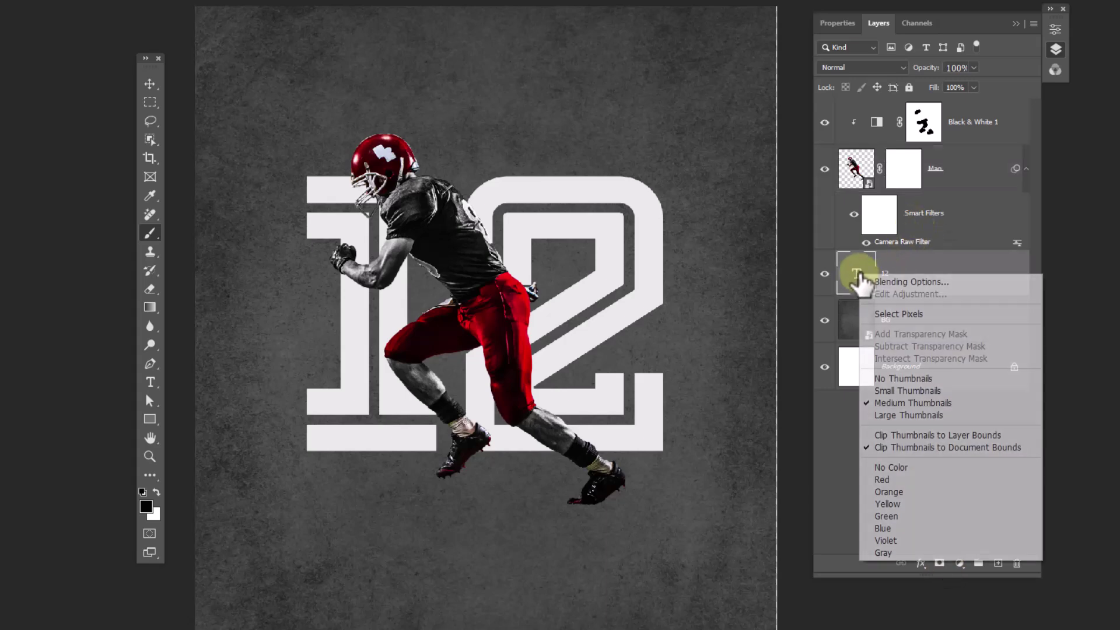
{"action": "left_click", "coordinate": [879, 314]}
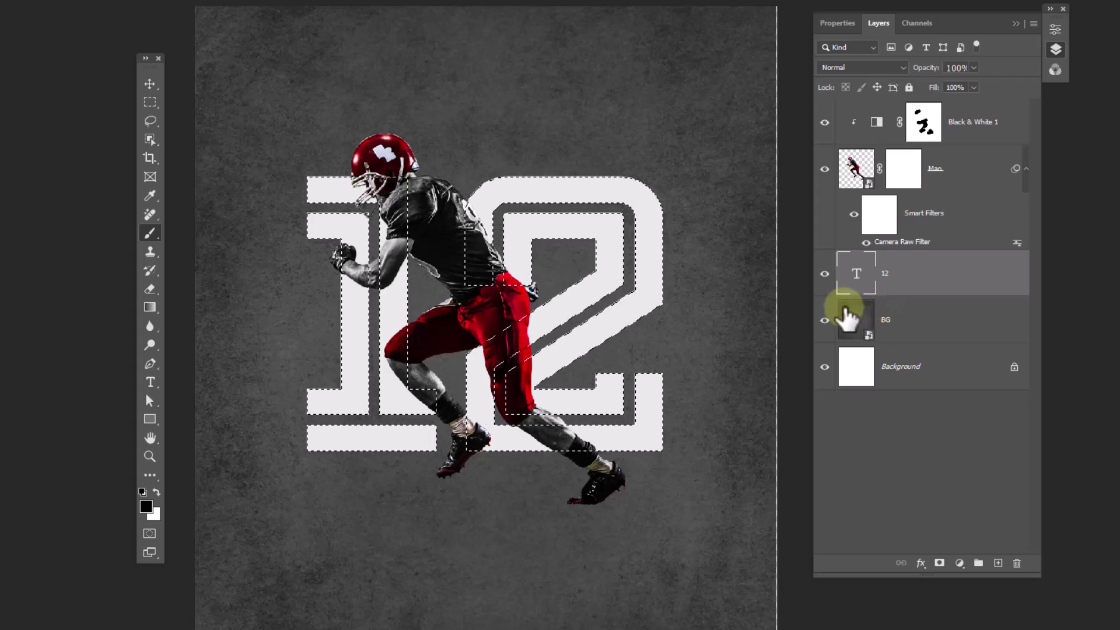
Paint black on the Man layer mask inside the number selection so the 2 overlaps the player's back, hips and rear leg
{"action": "left_click", "coordinate": [906, 185]}
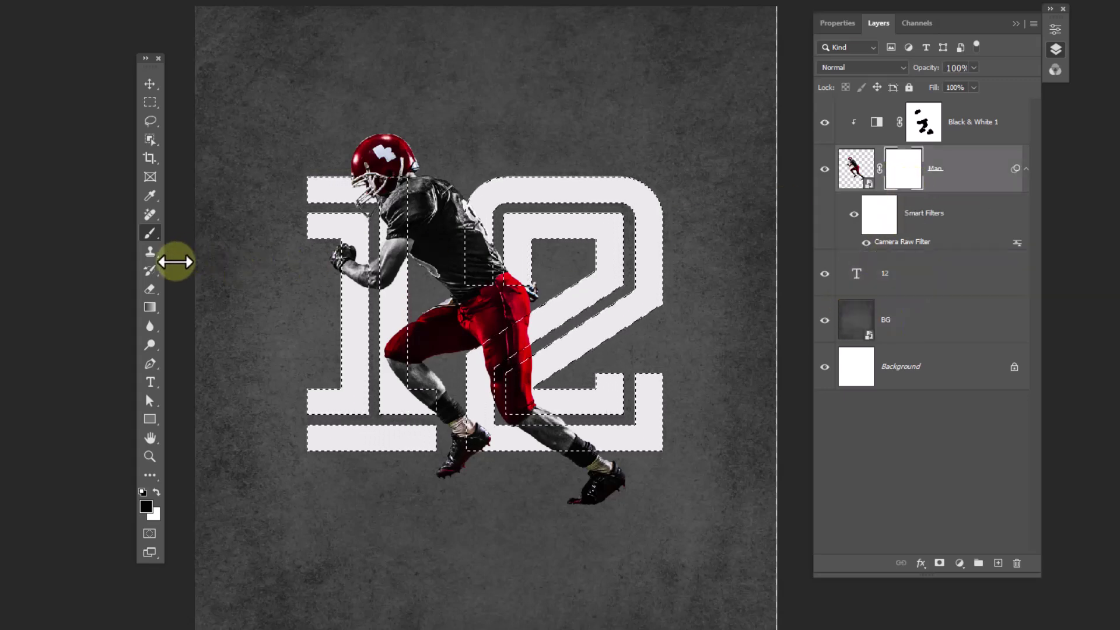
{"action": "mouse_move", "coordinate": [528, 331]}
{"action": "left_mouse_down"}
{"action": "mouse_move", "coordinate": [488, 358]}
{"action": "mouse_move", "coordinate": [541, 363]}
{"action": "mouse_move", "coordinate": [516, 412]}
{"action": "left_mouse_up"}
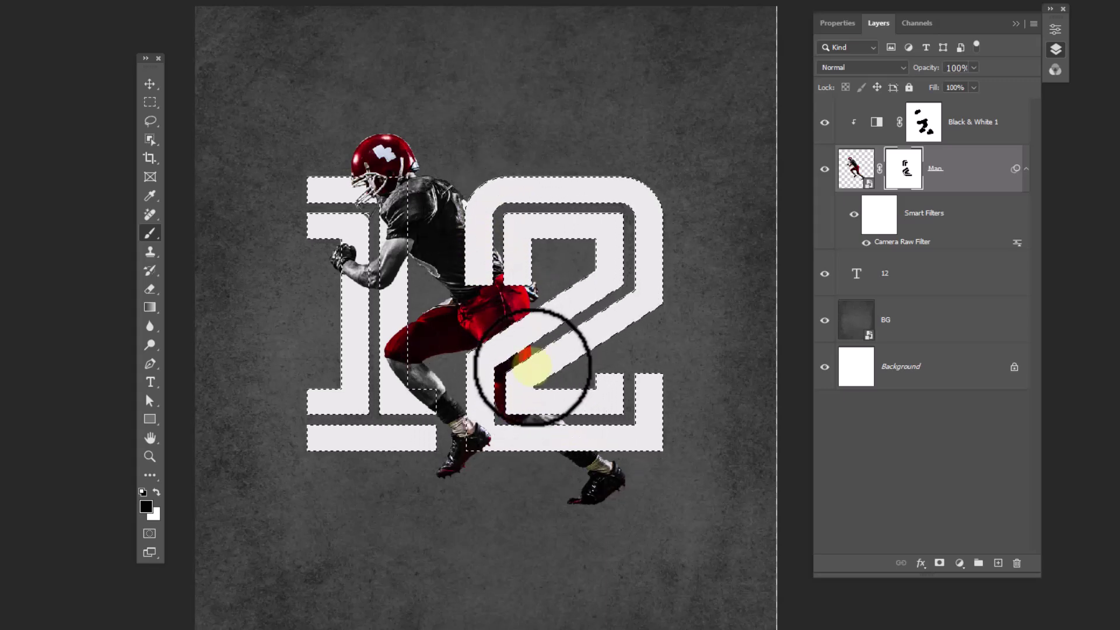
Add a new layer above the 12 text layer and clip it to the text
{"action": "left_click", "coordinate": [885, 290]}
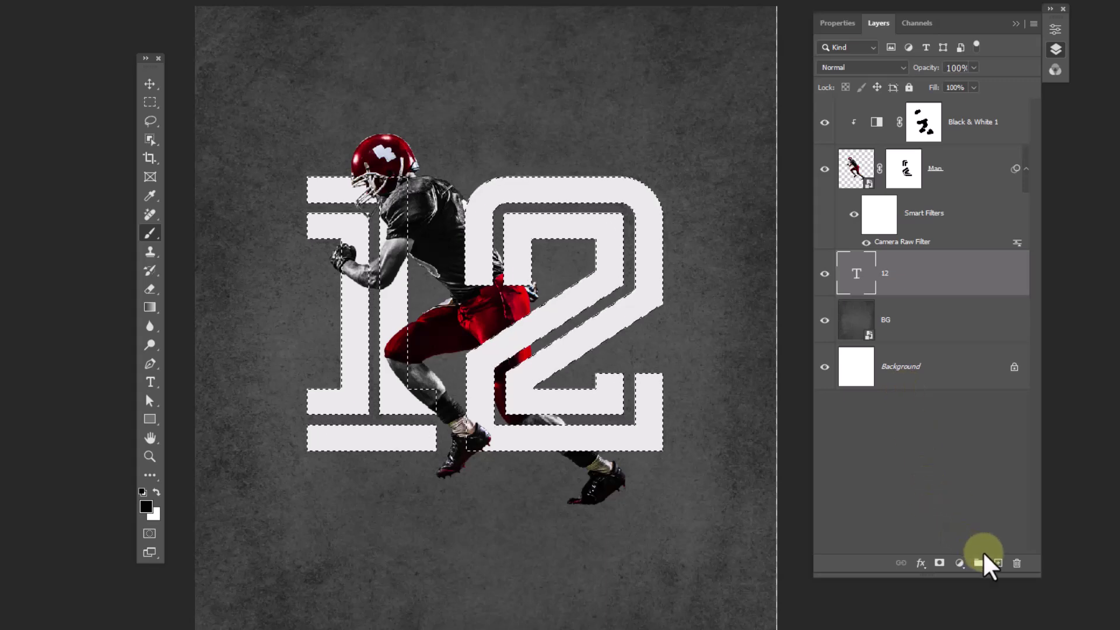
{"action": "left_click", "coordinate": [998, 562]}
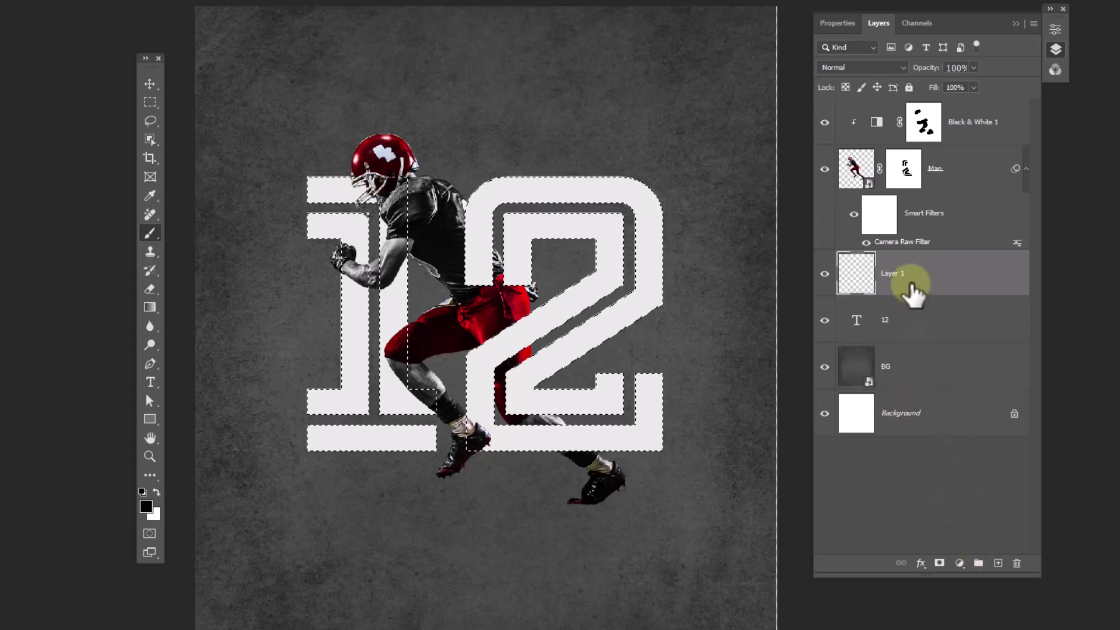
{"action": "right_click", "coordinate": [909, 286]}
{"action": "left_click", "coordinate": [944, 400]}
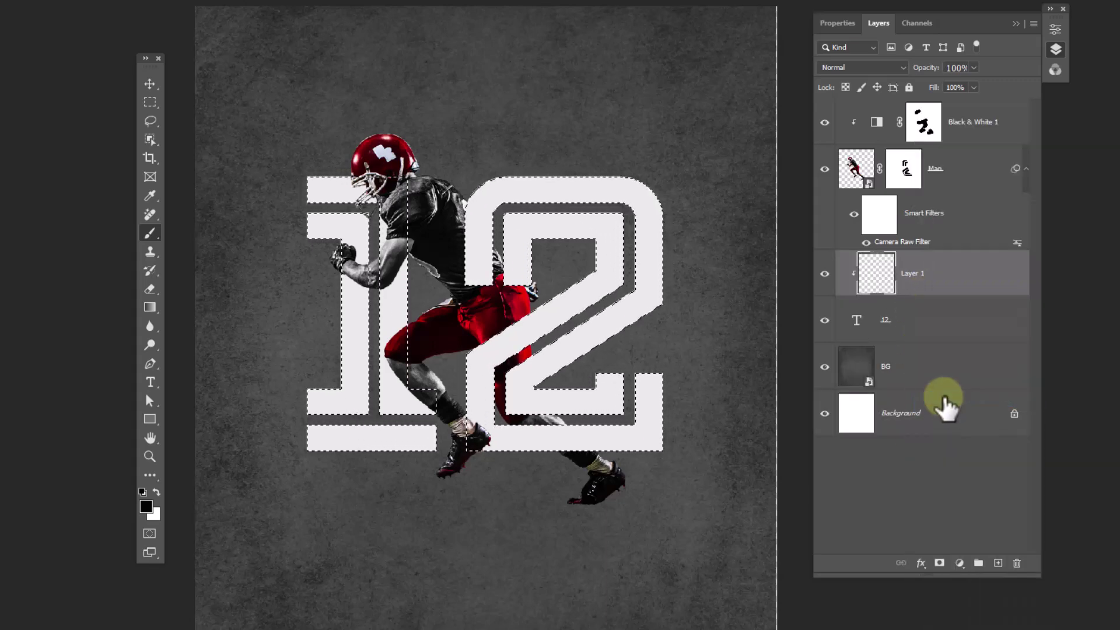
Paint soft black shadows on the clipped layer around the player's body and front leg, set its opacity to 88% and deselect
{"action": "right_click", "coordinate": [521, 341]}
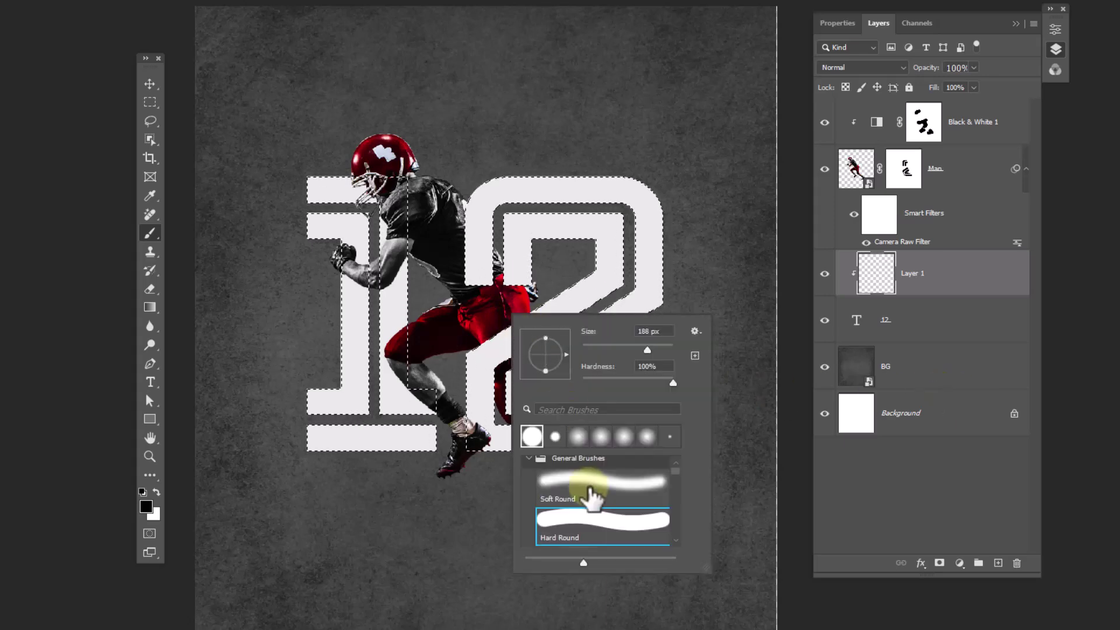
{"action": "key", "text": "Return"}
{"action": "left_click_drag", "start_coordinate": [508, 344], "coordinate": [537, 344]}
{"action": "key", "text": "bracketleft"}
{"action": "mouse_move", "coordinate": [402, 238]}
{"action": "left_mouse_down"}
{"action": "mouse_move", "coordinate": [357, 160]}
{"action": "mouse_move", "coordinate": [399, 247]}
{"action": "mouse_move", "coordinate": [393, 261]}
{"action": "mouse_move", "coordinate": [354, 262]}
{"action": "mouse_move", "coordinate": [469, 331]}
{"action": "mouse_move", "coordinate": [378, 267]}
{"action": "mouse_move", "coordinate": [395, 254]}
{"action": "mouse_move", "coordinate": [362, 273]}
{"action": "mouse_move", "coordinate": [341, 261]}
{"action": "left_mouse_up"}
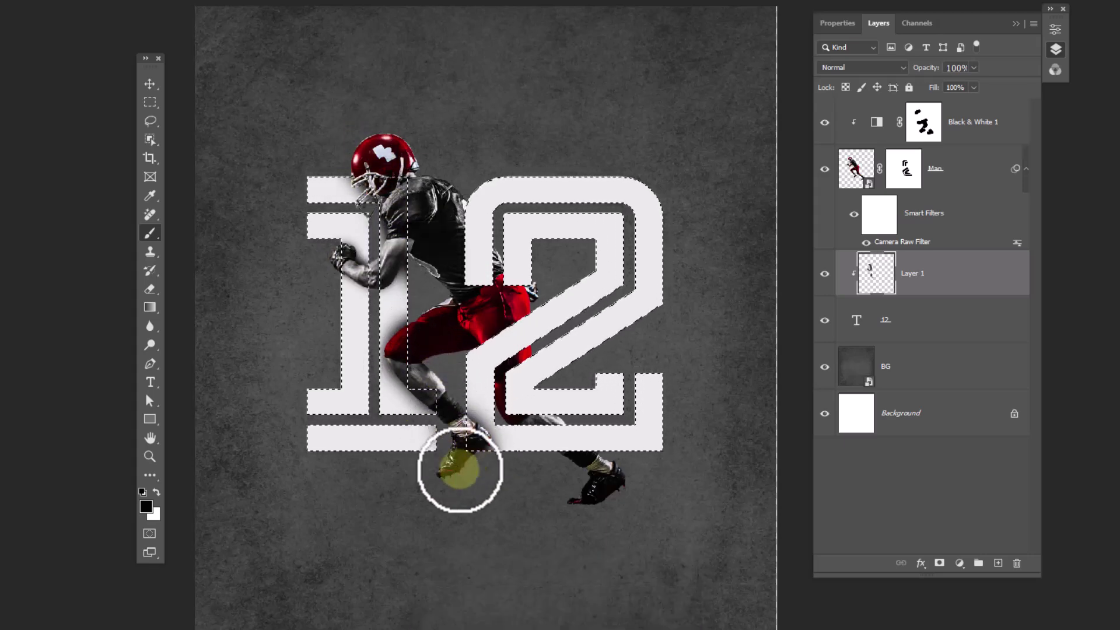
{"action": "left_click_drag", "start_coordinate": [932, 67], "coordinate": [921, 70]}
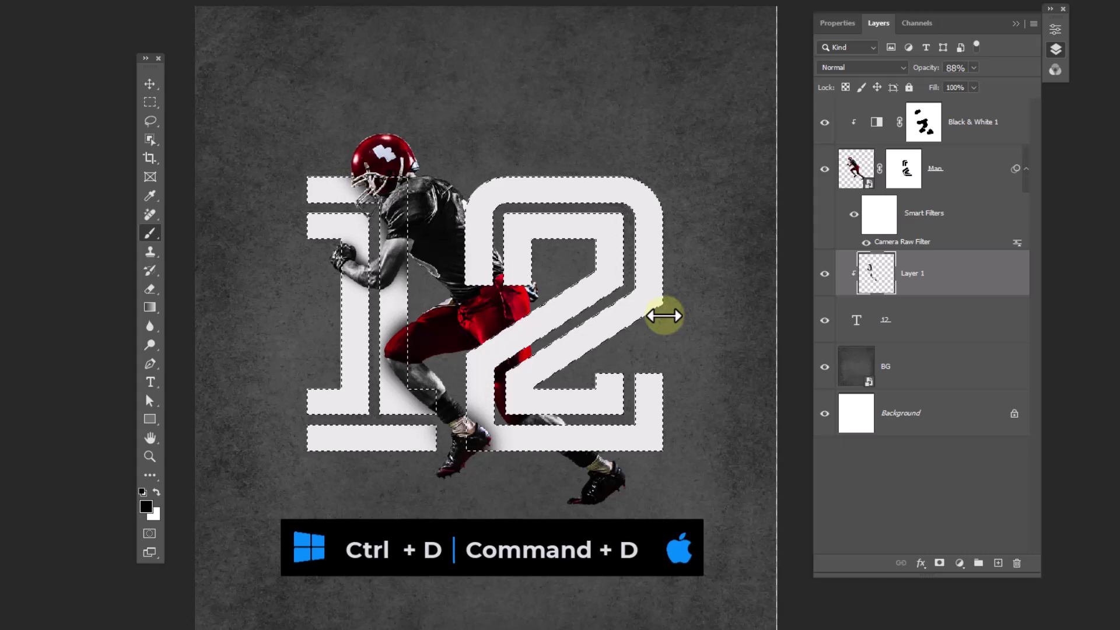
{"action": "key", "text": "ctrl+d"}
Add a clipped Levels adjustment layer above Black & White 1 with the white output level at 110, and invert its mask to black
{"action": "left_click", "coordinate": [985, 133]}
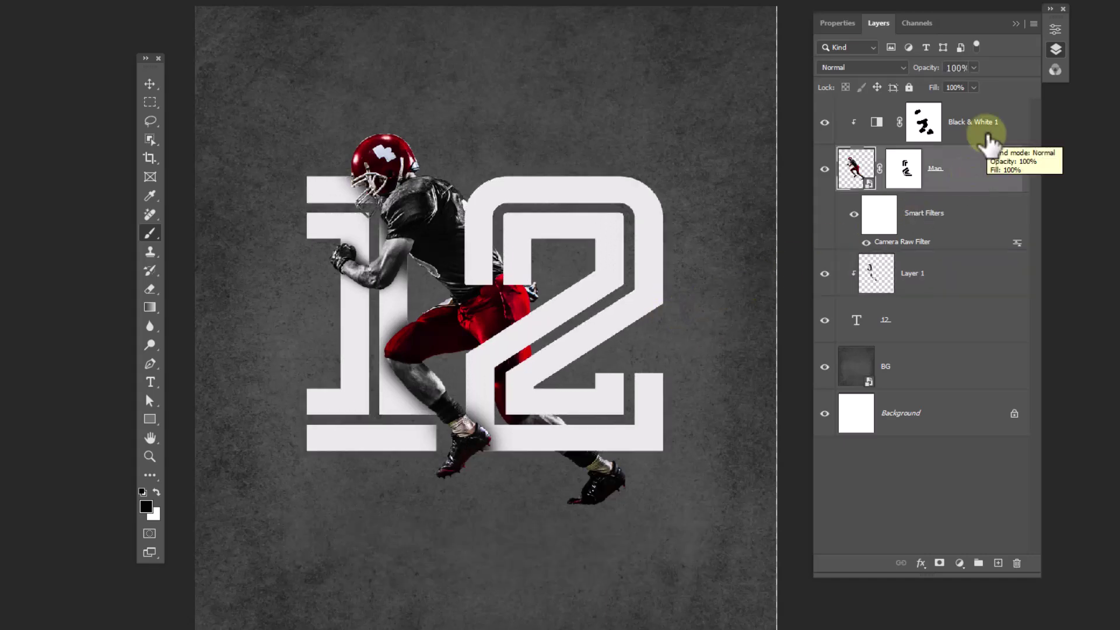
{"action": "left_click", "coordinate": [960, 563]}
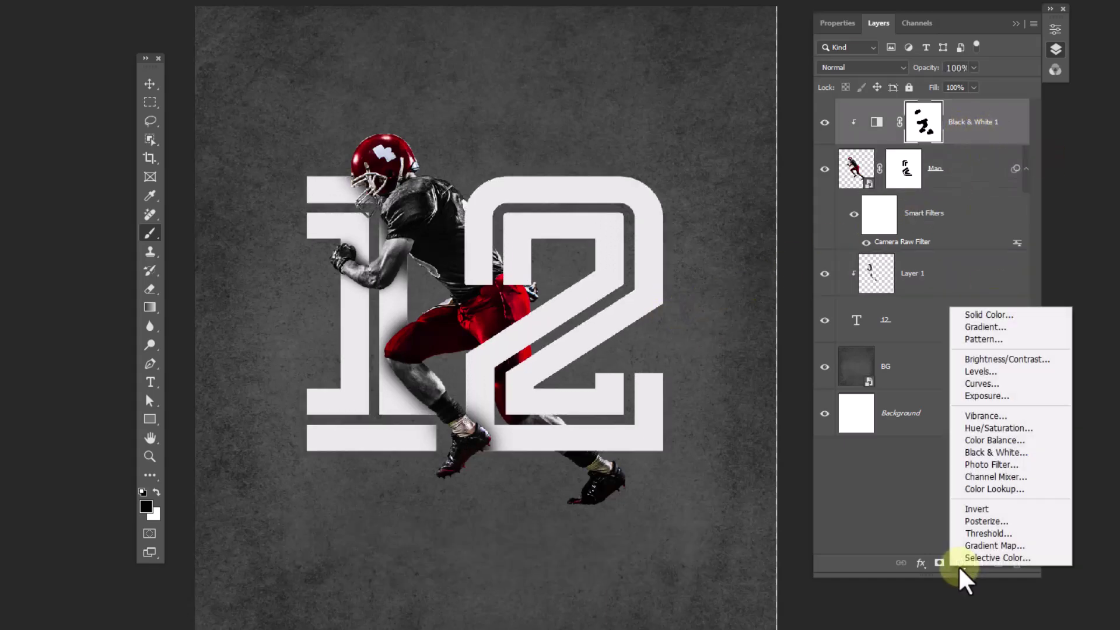
{"action": "left_click", "coordinate": [993, 372]}
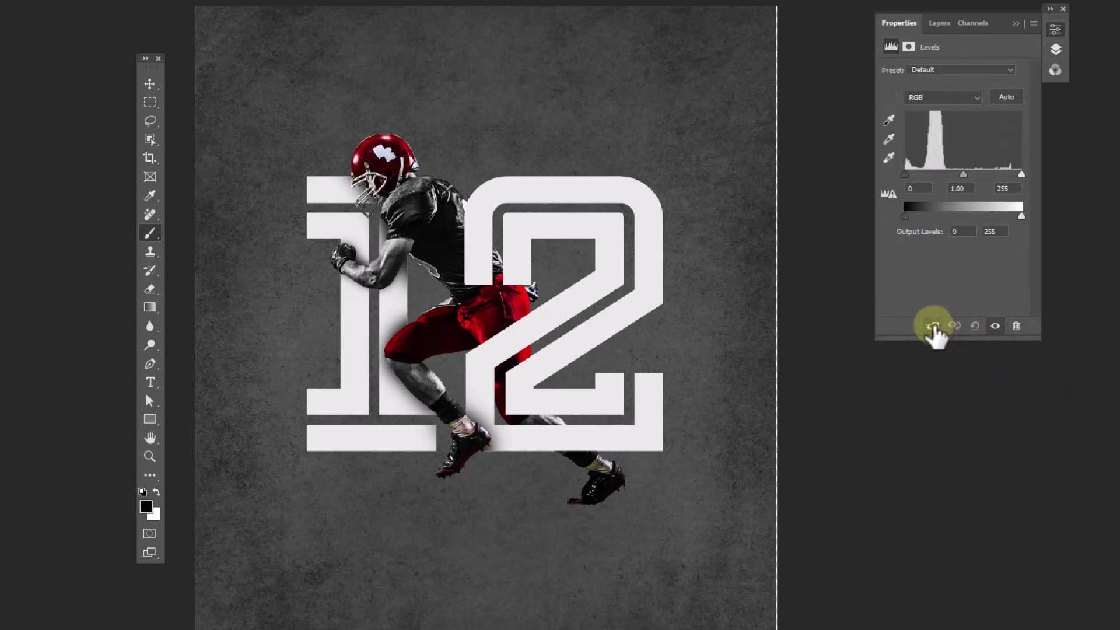
{"action": "left_click", "coordinate": [932, 327]}
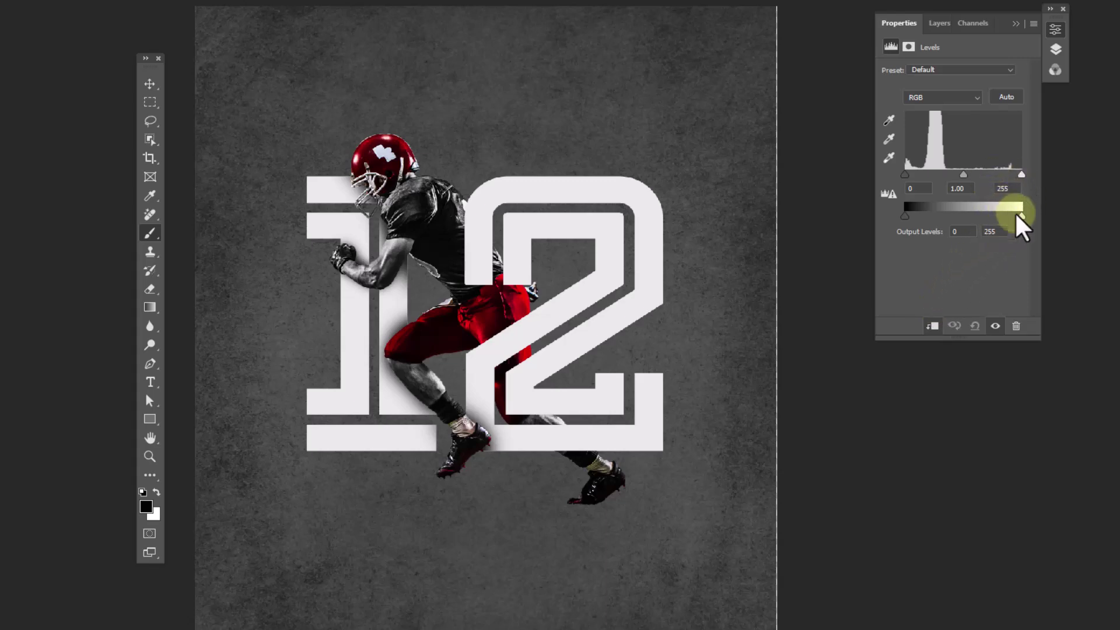
{"action": "left_click_drag", "start_coordinate": [1021, 217], "coordinate": [959, 217]}
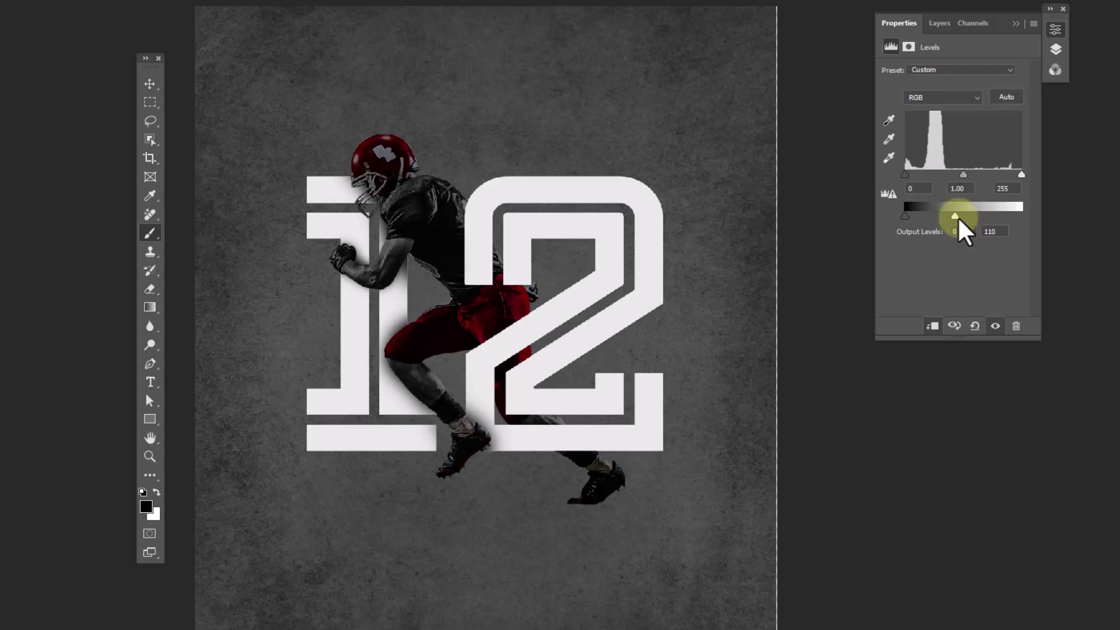
{"action": "left_click", "coordinate": [1055, 49]}
{"action": "key", "text": "ctrl+i"}
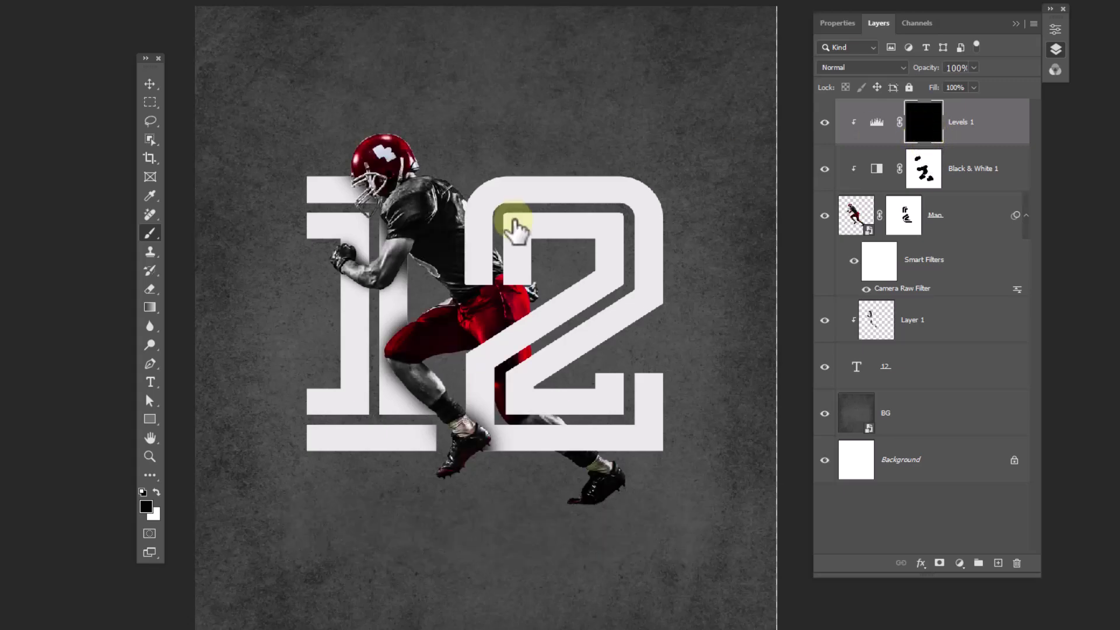
Paint white with a soft round brush on the Levels mask to darken the player around the 2, and compare before and after
{"action": "left_click", "coordinate": [155, 493]}
{"action": "right_click", "coordinate": [522, 291]}
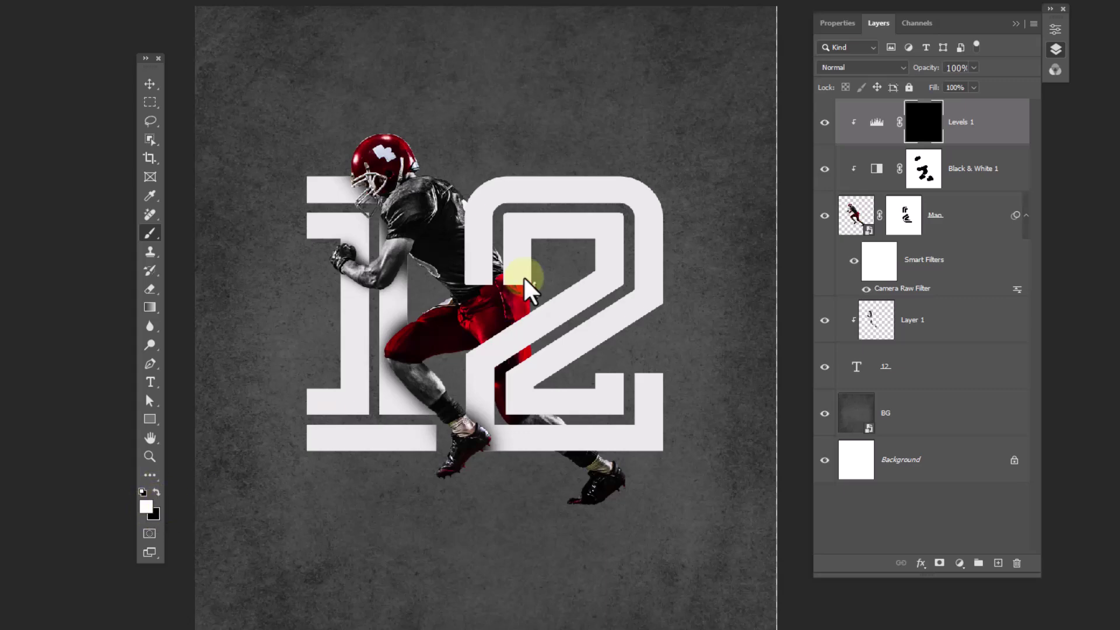
{"action": "left_click", "coordinate": [550, 409]}
{"action": "double_click", "coordinate": [580, 450]}
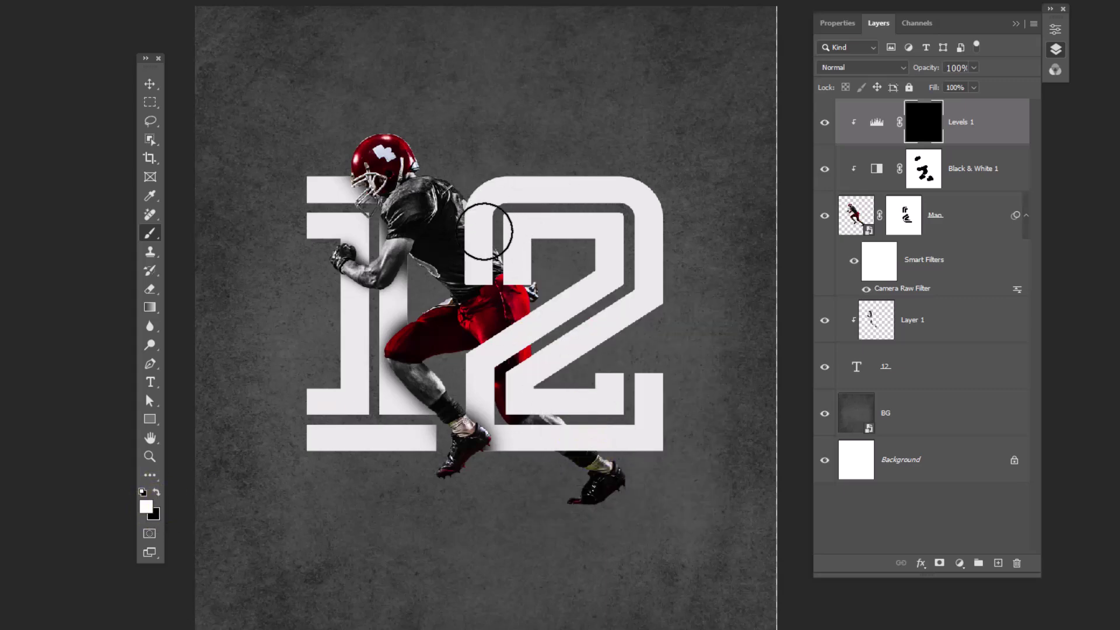
{"action": "mouse_move", "coordinate": [519, 350]}
{"action": "left_mouse_down"}
{"action": "mouse_move", "coordinate": [525, 412]}
{"action": "mouse_move", "coordinate": [589, 432]}
{"action": "left_mouse_up"}
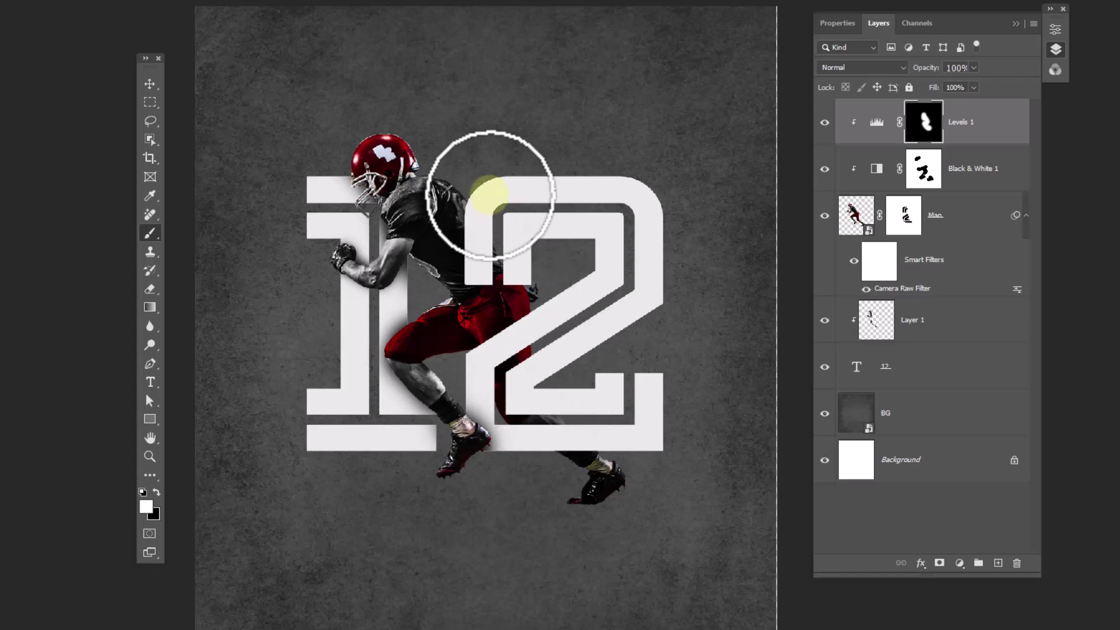
{"action": "left_click", "coordinate": [824, 123]}
{"action": "left_click", "coordinate": [824, 123]}
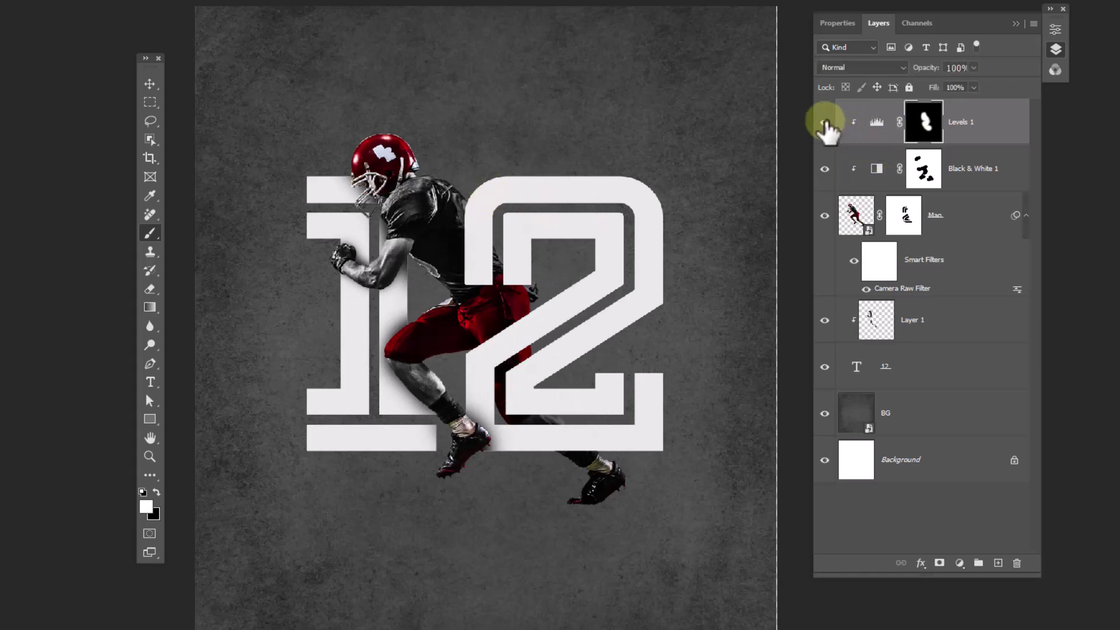
Add a layer named shadow above BG and paint black ground shadows beneath both feet with a flattened Soft Round brush
{"action": "left_click", "coordinate": [930, 413]}
{"action": "key", "text": "x"}
{"action": "left_click", "coordinate": [997, 562]}
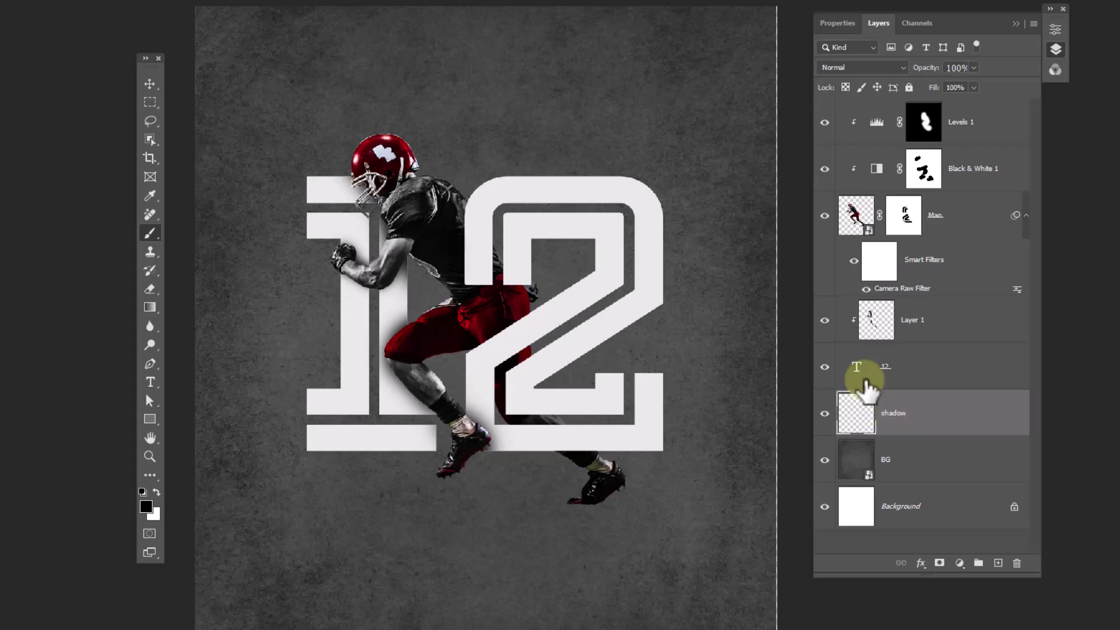
{"action": "right_click", "coordinate": [473, 324]}
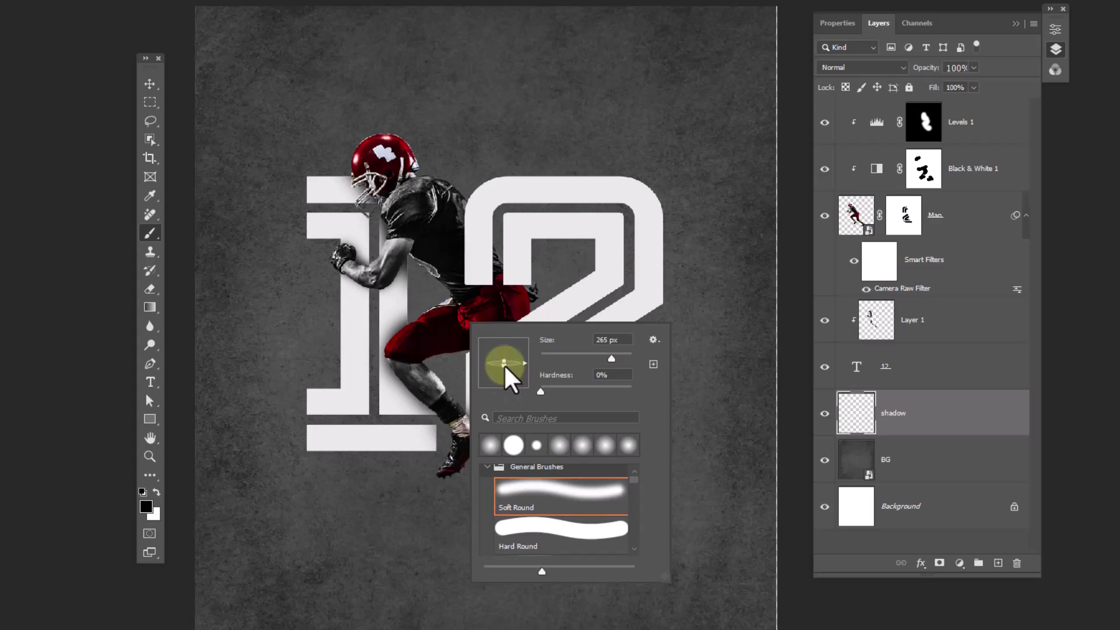
{"action": "key", "text": "Return"}
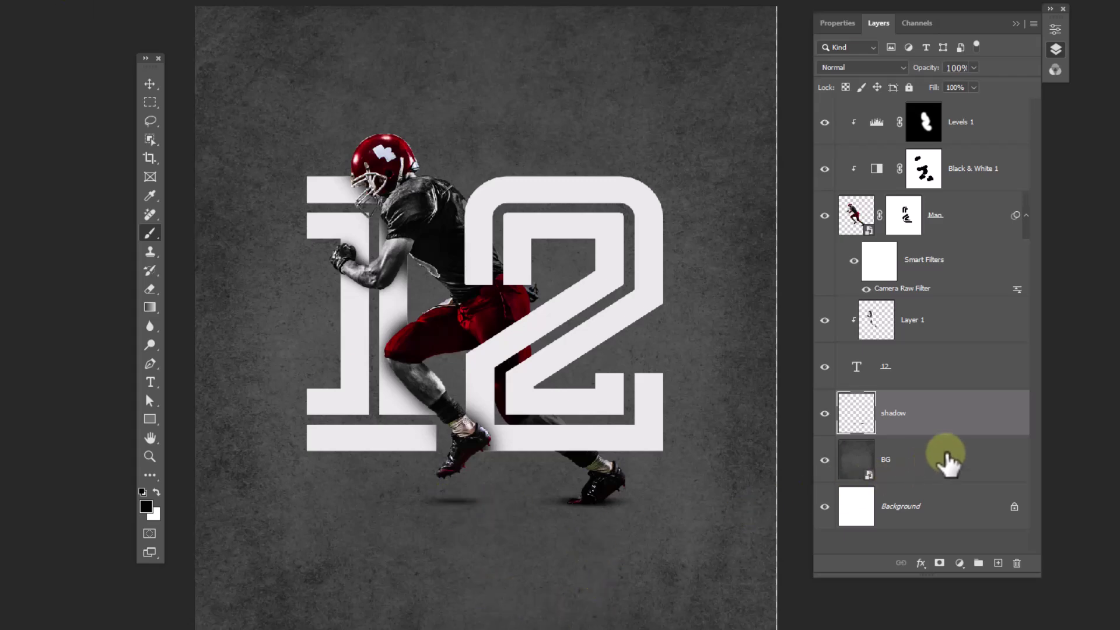
Draw a tall red rectangle without stroke above the BG layer, about 352 px wide and 2206 px high
{"action": "left_click", "coordinate": [936, 461]}
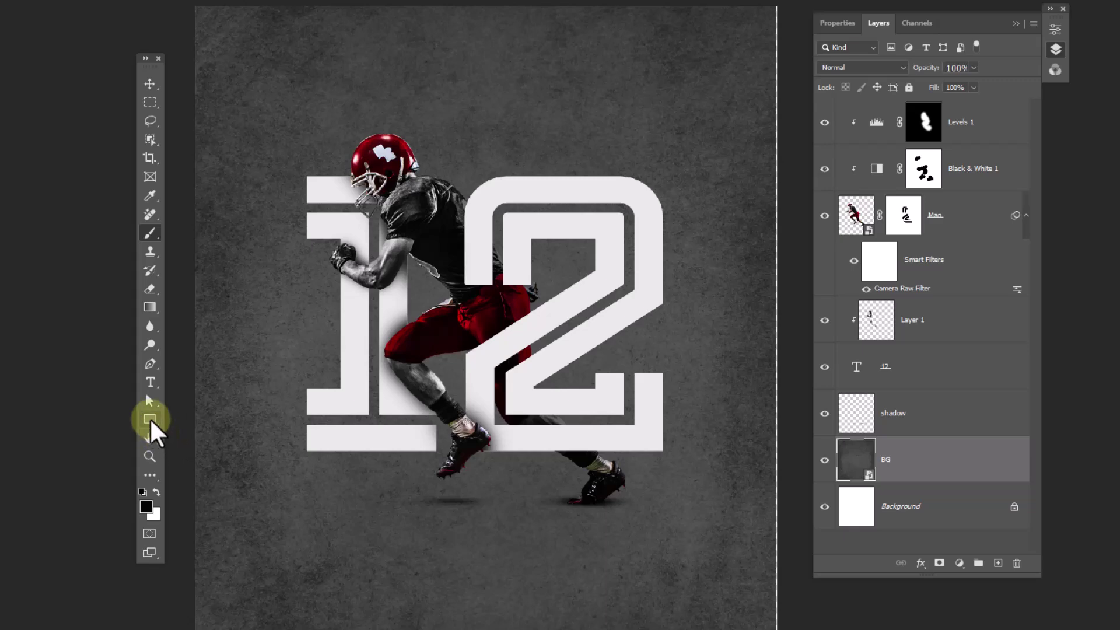
{"action": "left_click", "coordinate": [150, 419]}
{"action": "left_click", "coordinate": [188, 421]}
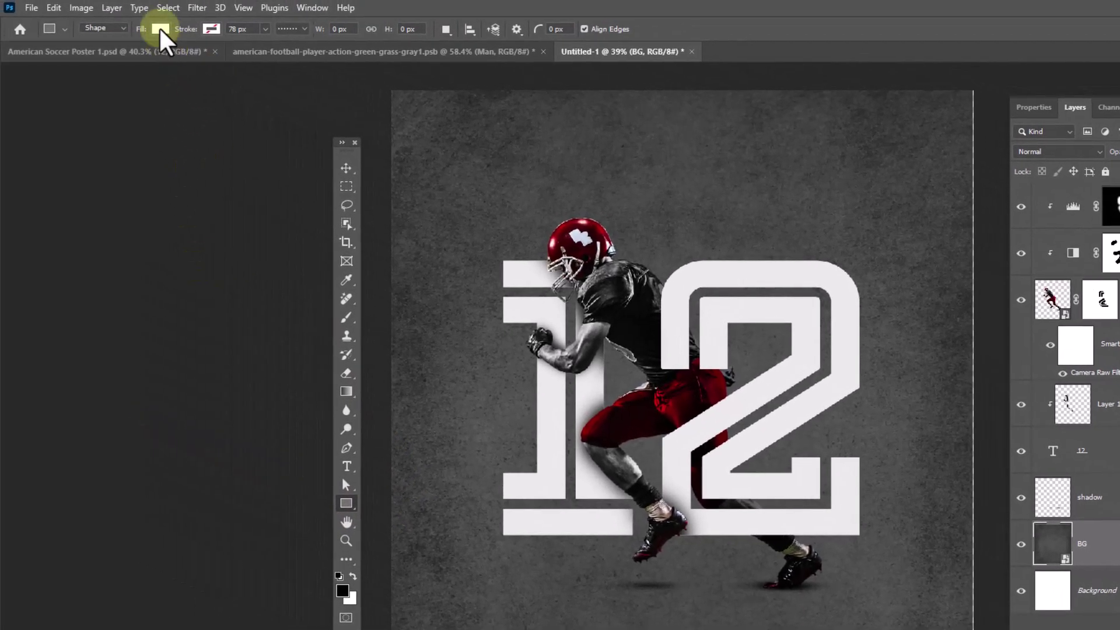
{"action": "left_click", "coordinate": [161, 30]}
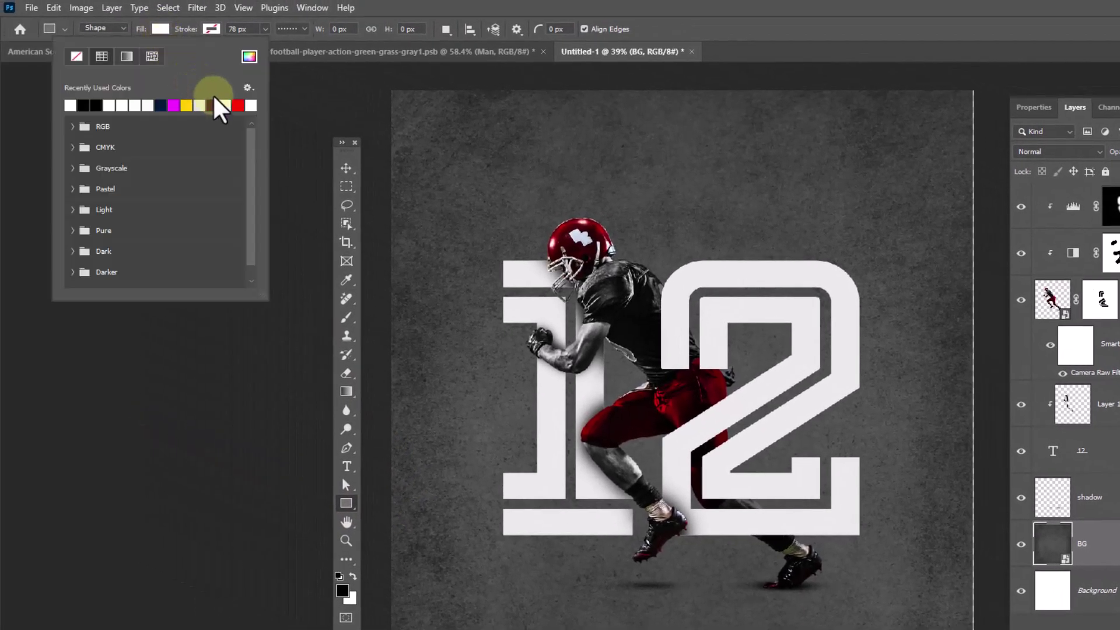
{"action": "left_click", "coordinate": [237, 106]}
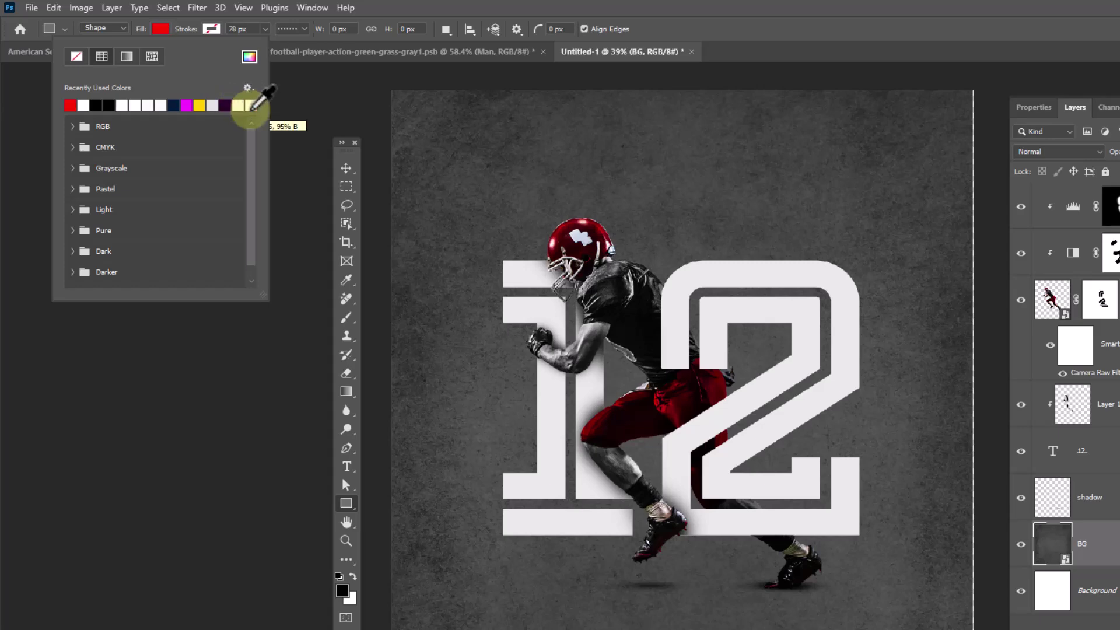
{"action": "left_click", "coordinate": [606, 10]}
{"action": "left_click_drag", "start_coordinate": [488, 188], "coordinate": [654, 505]}
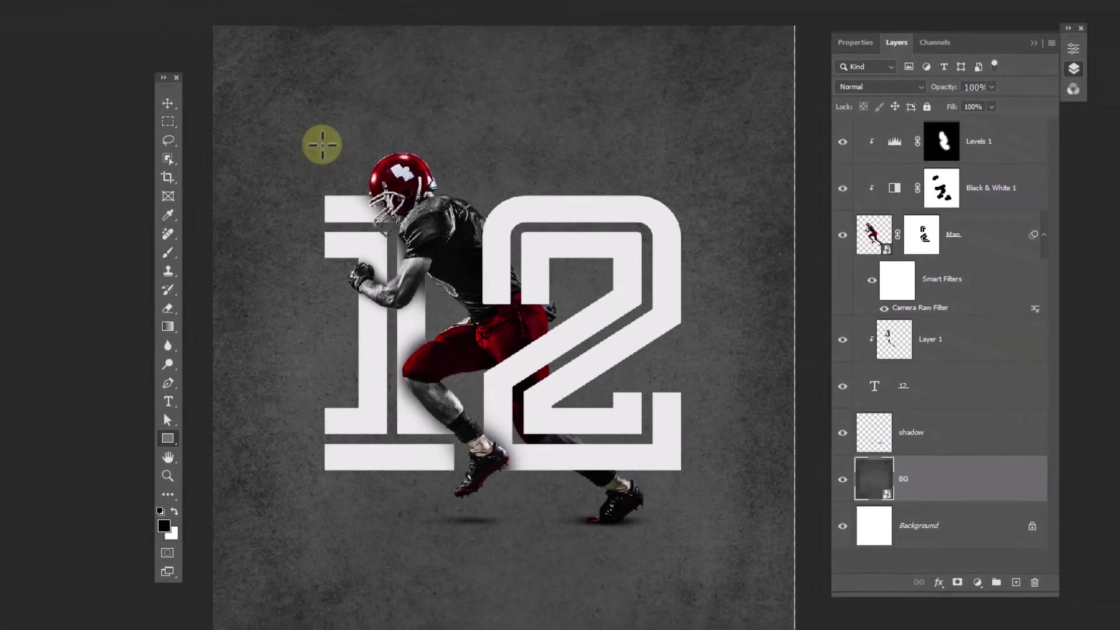
{"action": "left_click_drag", "start_coordinate": [473, 439], "coordinate": [406, 629]}
{"action": "left_click_drag", "start_coordinate": [356, 123], "coordinate": [357, 36]}
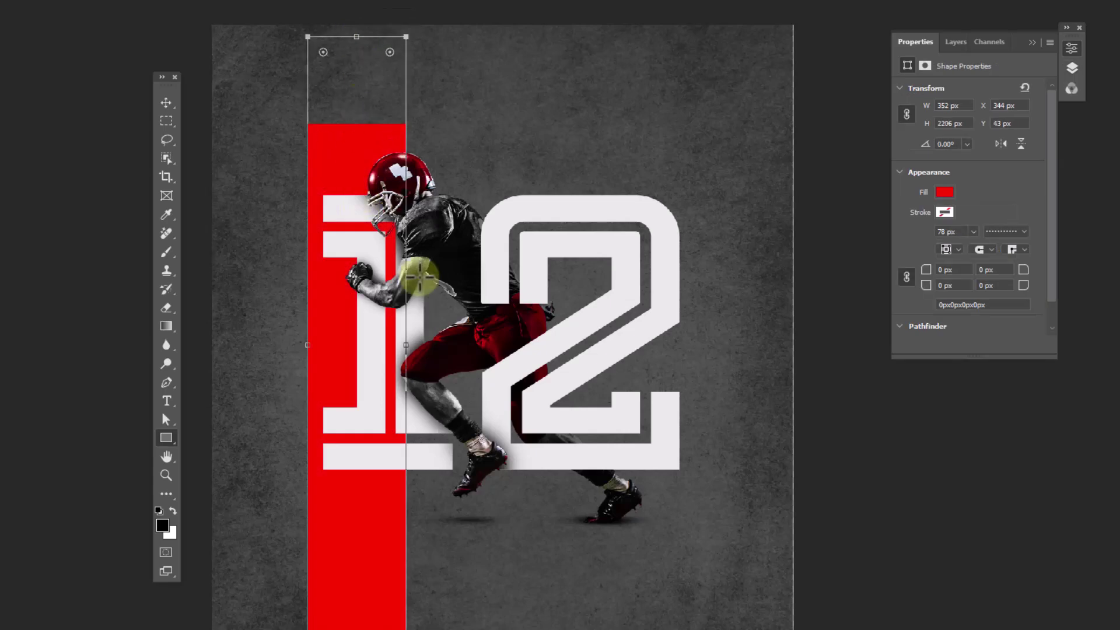
Rotate and position the red rectangle as a diagonal band descending across the poster, and set its blend mode to Overlay
{"action": "left_click_drag", "start_coordinate": [415, 629], "coordinate": [645, 450]}
{"action": "left_click_drag", "start_coordinate": [626, 494], "coordinate": [663, 437]}
{"action": "key", "text": "v"}
{"action": "left_click", "coordinate": [1072, 75]}
{"action": "left_click", "coordinate": [913, 86]}
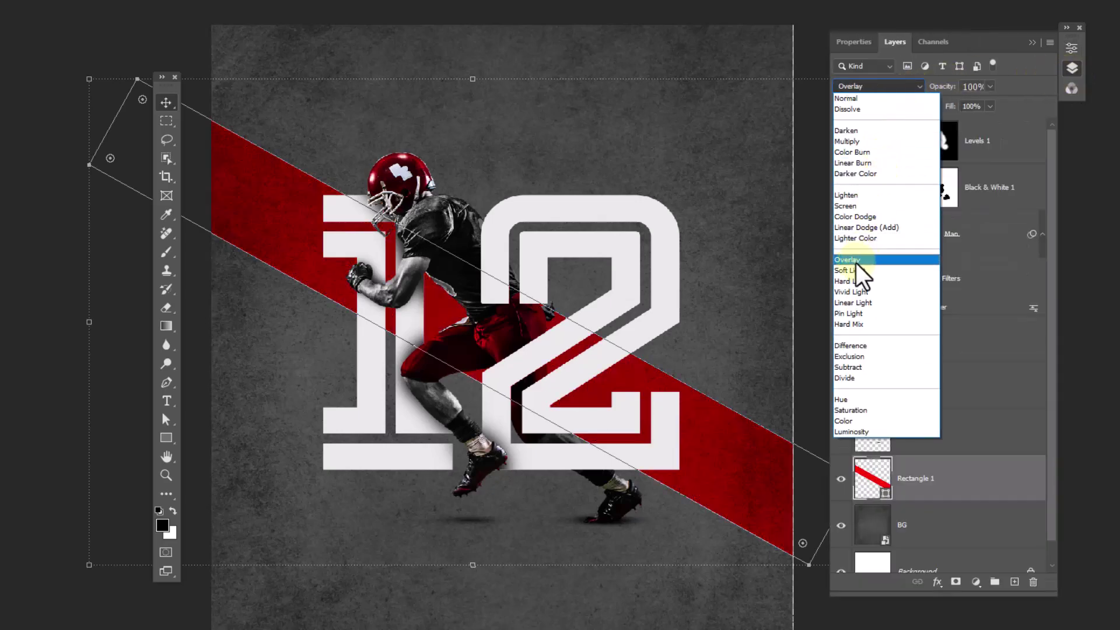
{"action": "left_click", "coordinate": [849, 260]}
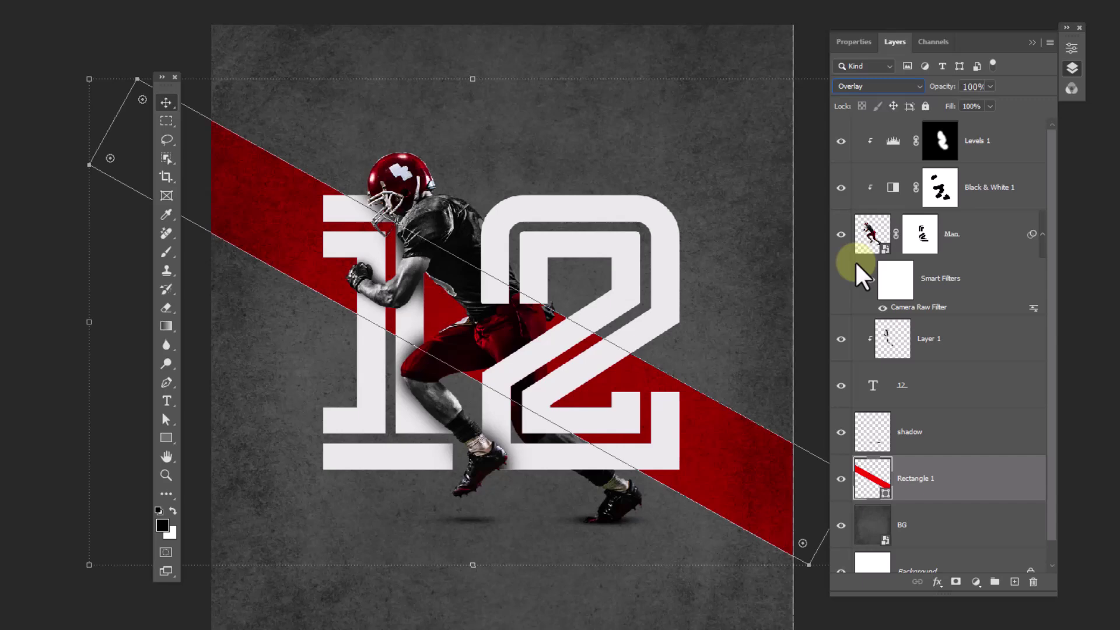
Add the text TOM BRADY in white above the Levels 1 layer, near the top of the poster
{"action": "left_click", "coordinate": [1014, 149]}
{"action": "left_click", "coordinate": [878, 185], "text": "alt"}
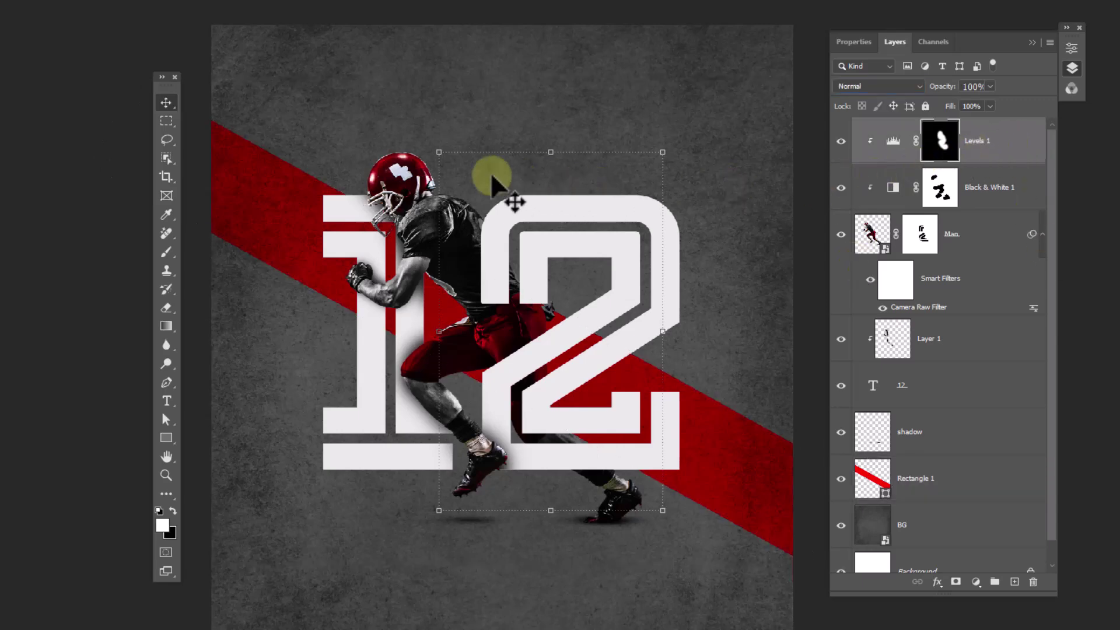
{"action": "left_click", "coordinate": [167, 401]}
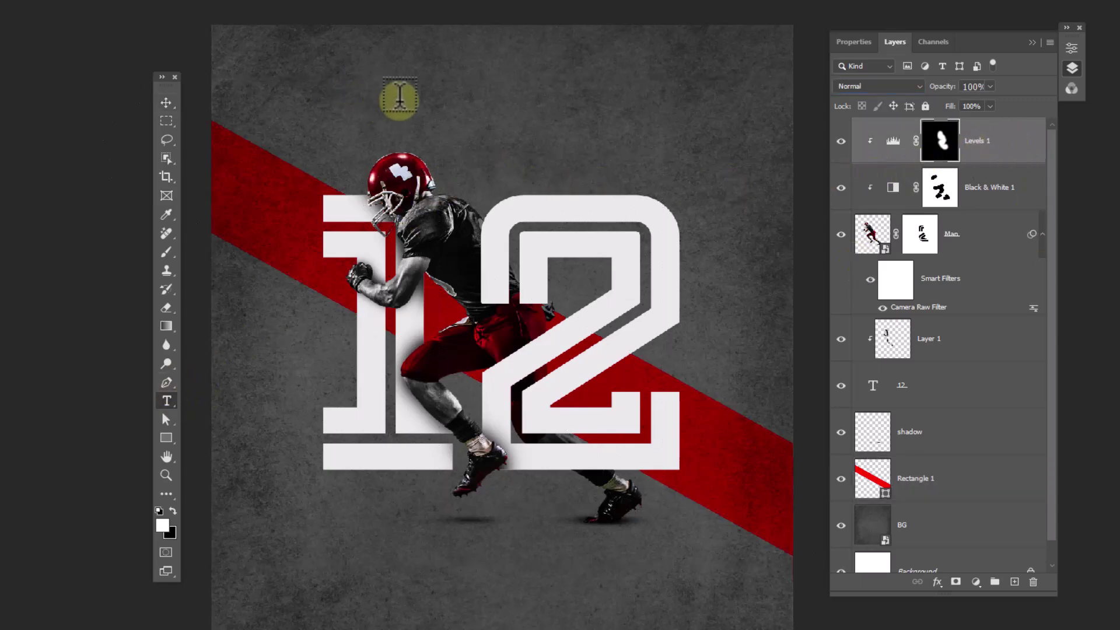
{"action": "left_click", "coordinate": [487, 87]}
{"action": "type", "text": "TOM BRADY"}
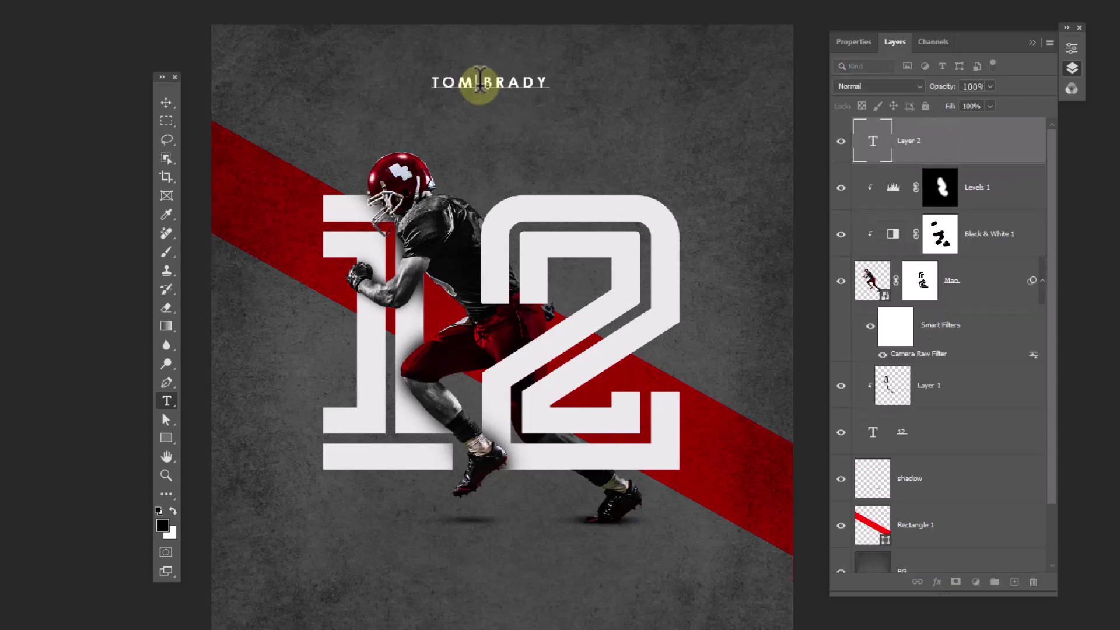
Colour the word TOM red and commit the text
{"action": "left_click_drag", "start_coordinate": [839, 152], "coordinate": [819, 185]}
{"action": "left_click", "coordinate": [977, 154]}
{"action": "key", "text": "ctrl+Return"}
Rotate the name text to read vertically upward and place it beside the stem of the 1
{"action": "key", "text": "v"}
{"action": "left_click_drag", "start_coordinate": [519, 99], "coordinate": [313, 273]}
{"action": "key", "text": "ctrl+t"}
{"action": "left_click_drag", "start_coordinate": [281, 417], "coordinate": [331, 386]}
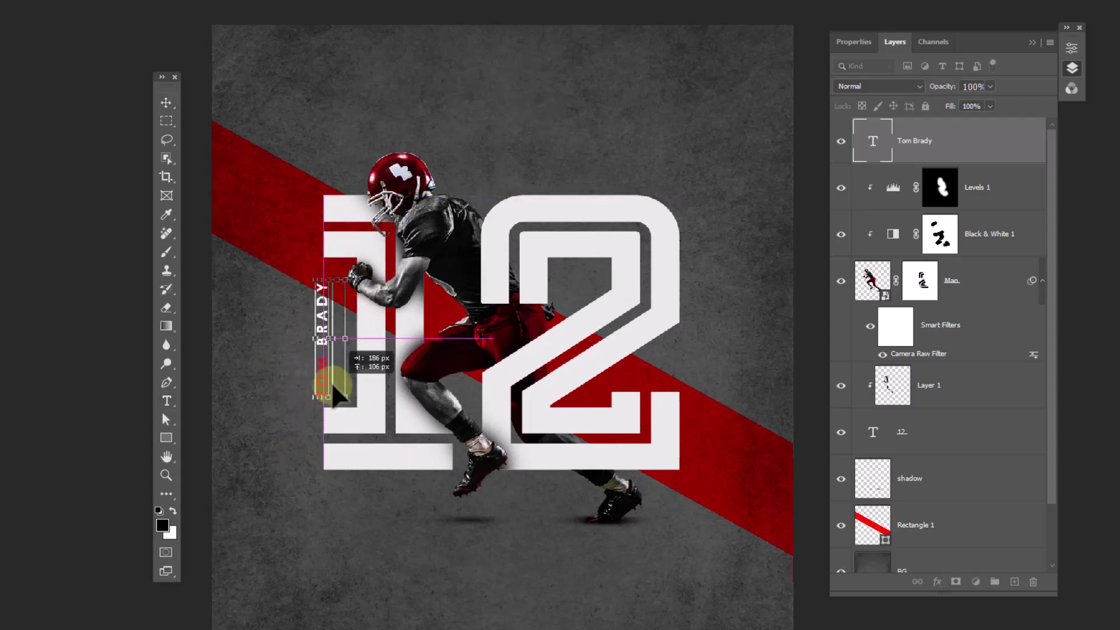
{"action": "key", "text": "Return"}
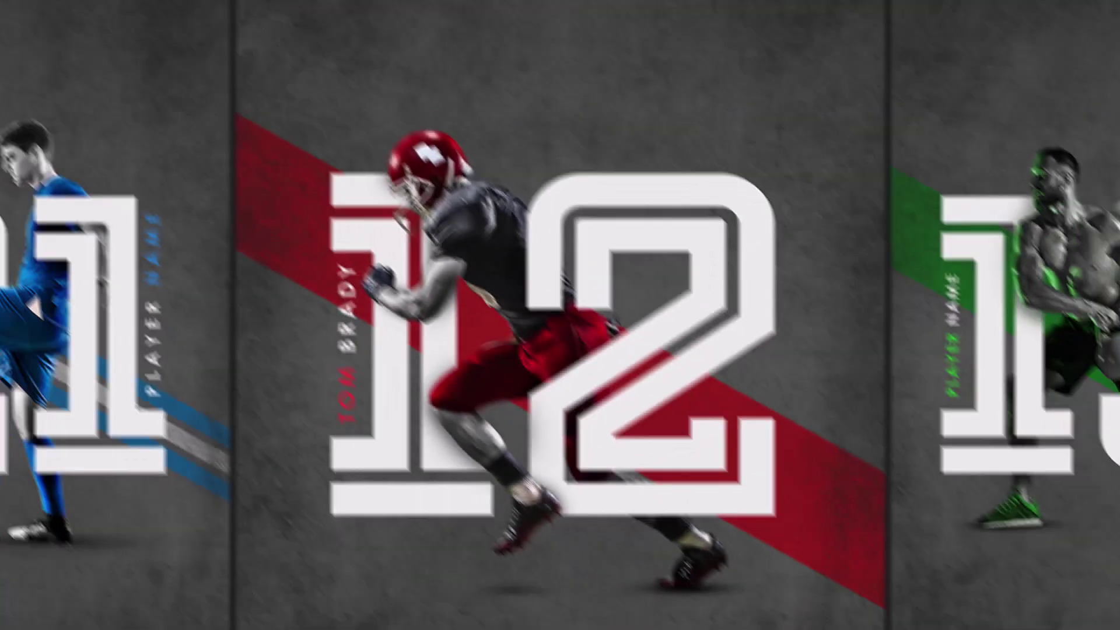